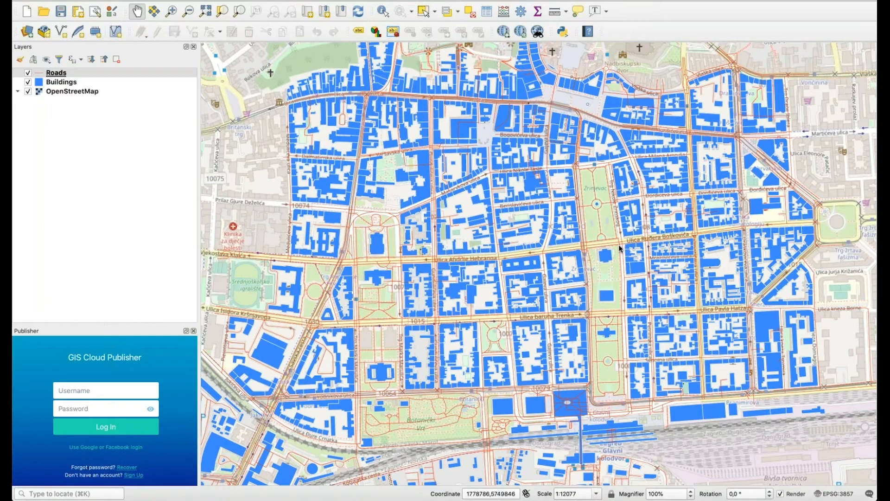
# Log in to the GIS Cloud Publisher with the account username and password, then pan the map.
pyautogui.click(119, 392)
pyautogui.write('samplemaps')
pyautogui.click(96, 408)
pyautogui.write('••••••••')
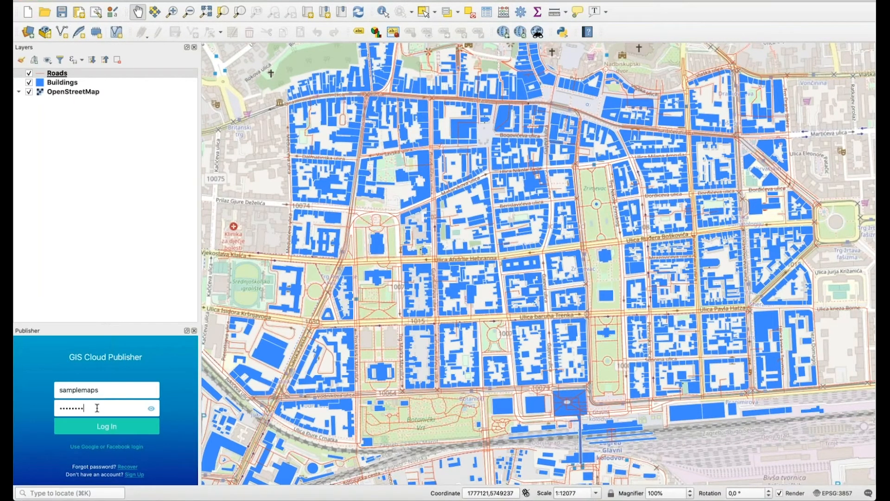
pyautogui.write('••')
pyautogui.click(107, 426)
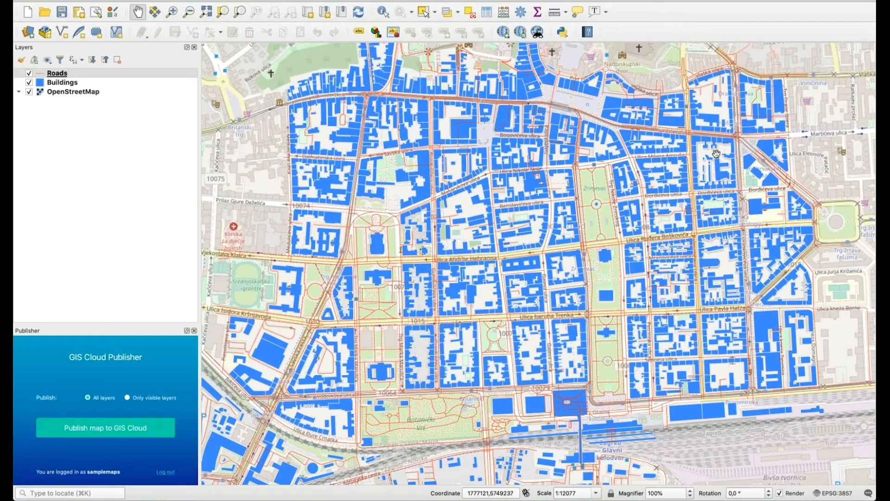
pyautogui.moveTo(577, 210); pyautogui.dragTo(616, 170)
pyautogui.moveTo(555, 208); pyautogui.dragTo(521, 240)
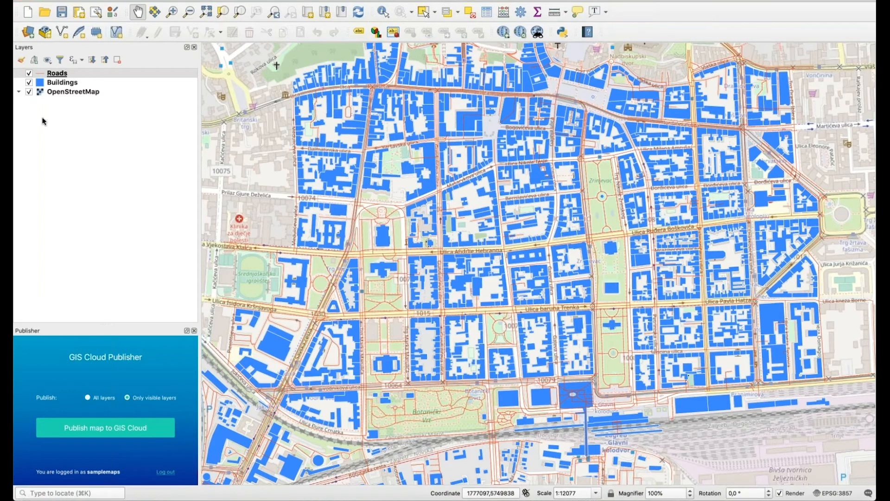
# Toggle the Buildings layer off and on, and set the publisher to All layers.
pyautogui.click(29, 83)
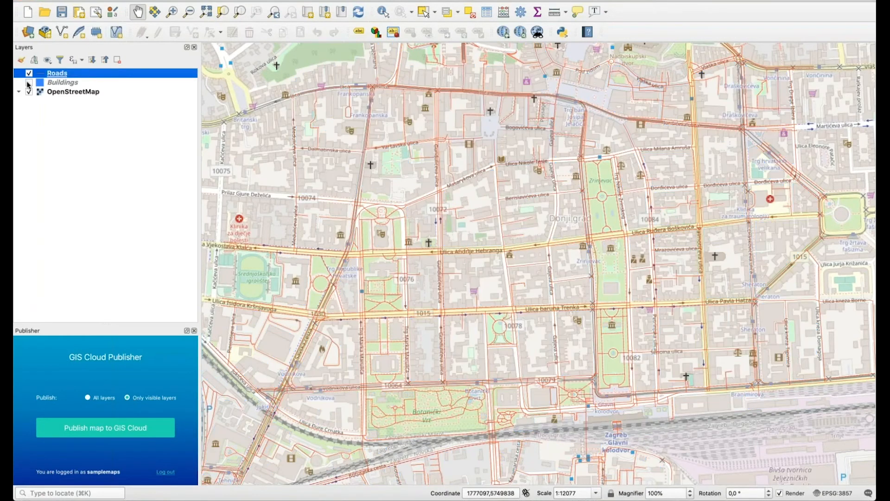
pyautogui.click(29, 83)
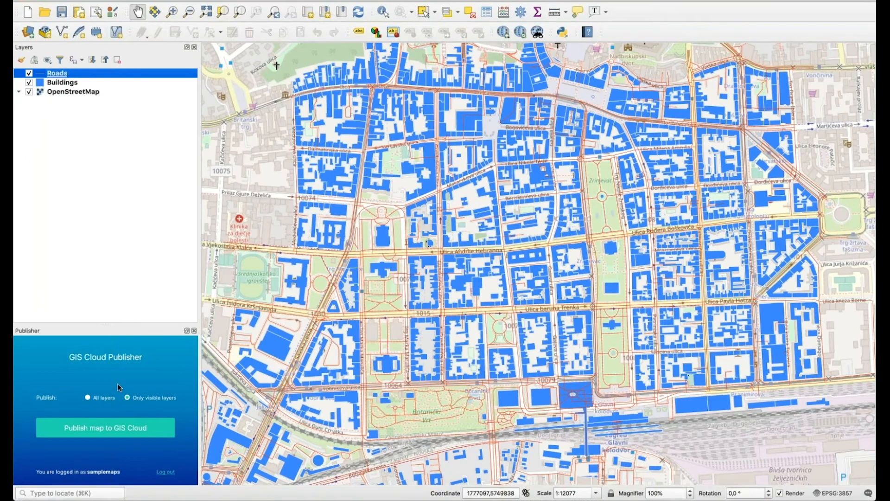
pyautogui.click(88, 397)
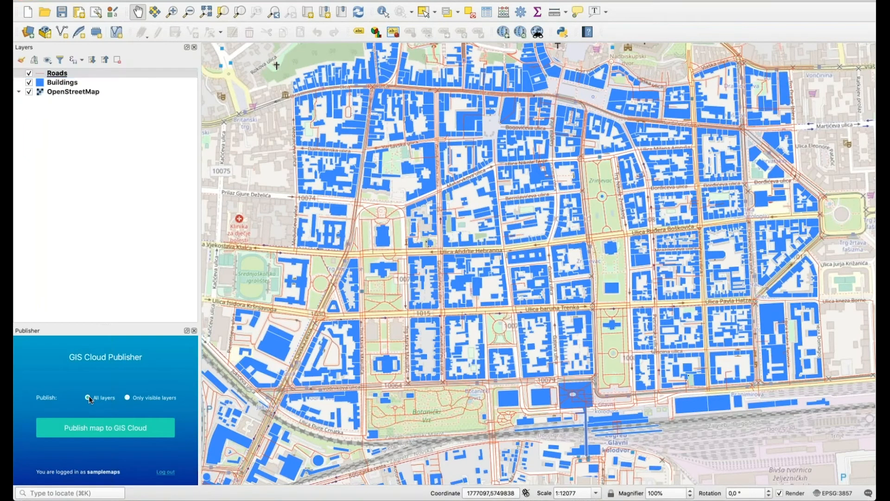
# Publish the named map, save the project as GIS Cloud - WFS, and open the map online.
pyautogui.click(99, 427)
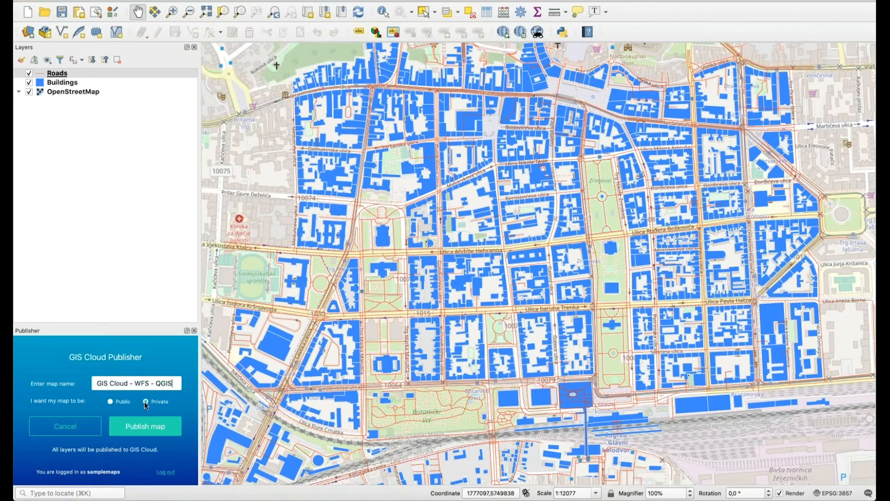
pyautogui.click(145, 428)
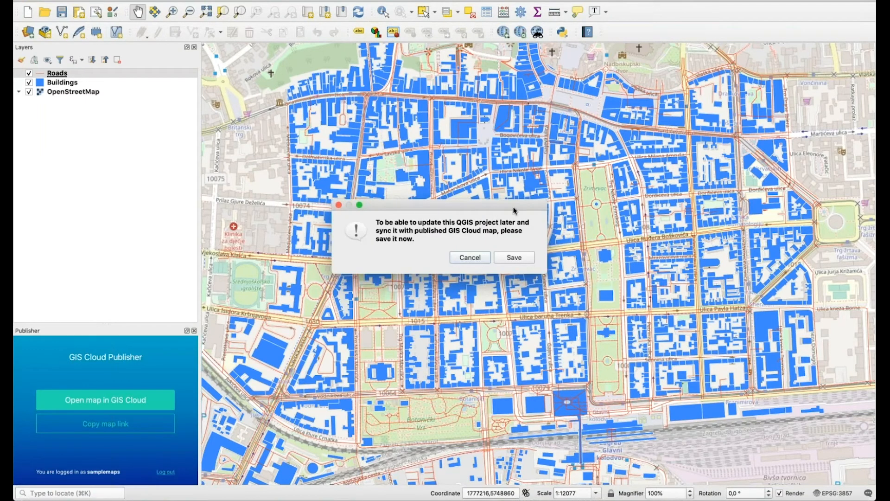
pyautogui.click(508, 261)
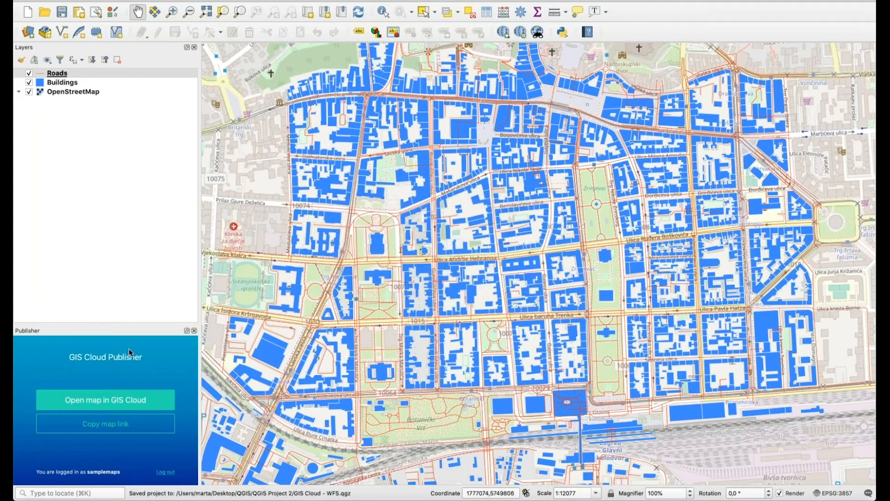
pyautogui.click(84, 399)
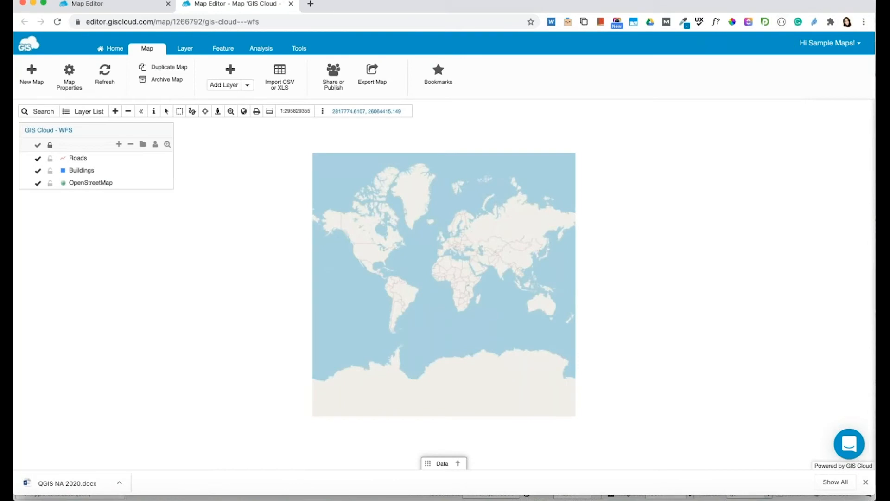
# Zoom to the Roads layer extent, then zoom in and pan over central Zagreb's buildings.
pyautogui.click(168, 159)
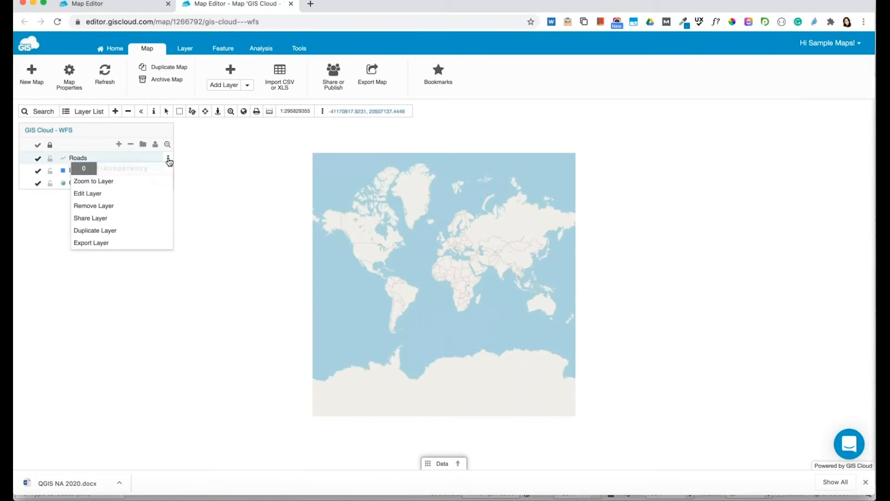
pyautogui.click(118, 182)
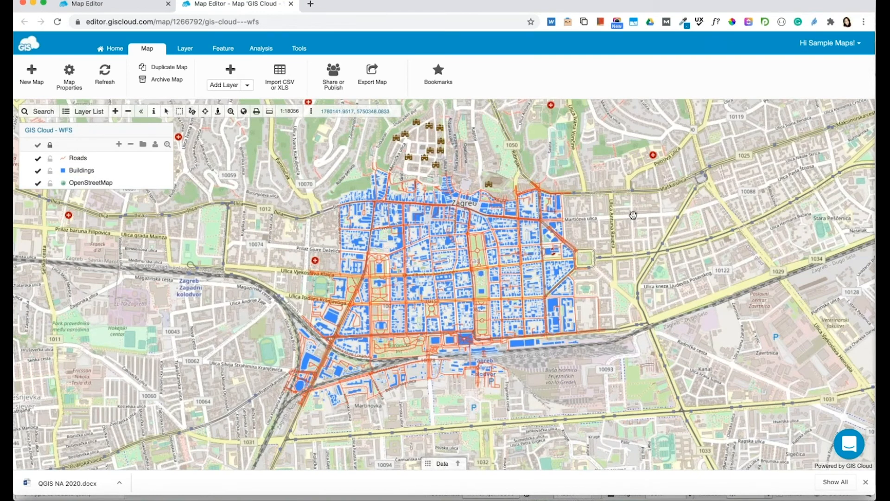
pyautogui.doubleClick(618, 216)
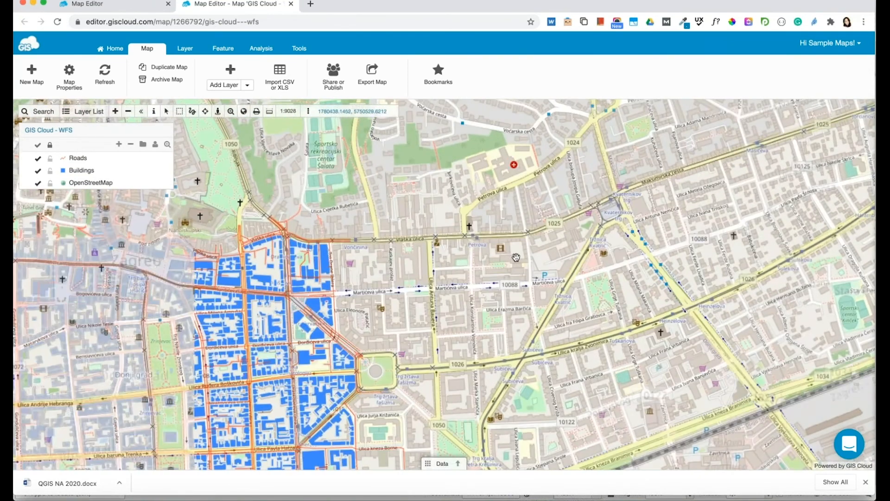
pyautogui.moveTo(516, 258); pyautogui.dragTo(755, 172)
pyautogui.moveTo(569, 238); pyautogui.dragTo(700, 200)
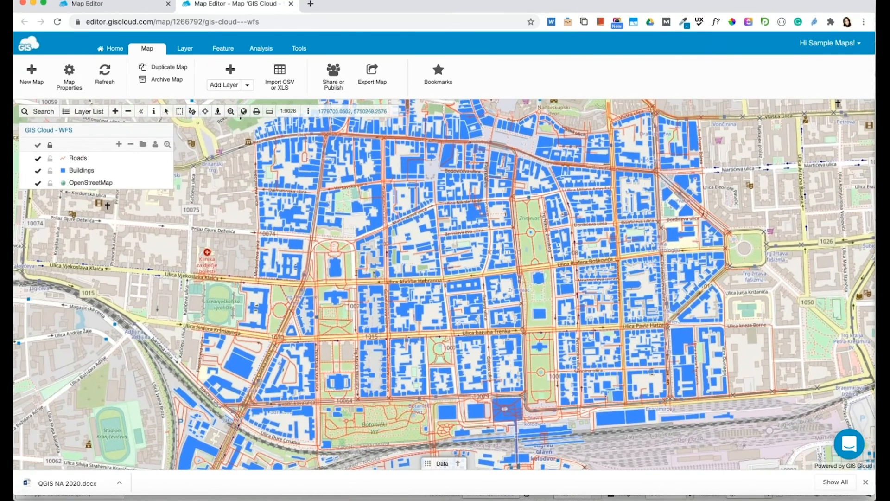
pyautogui.moveTo(747, 179); pyautogui.dragTo(710, 179)
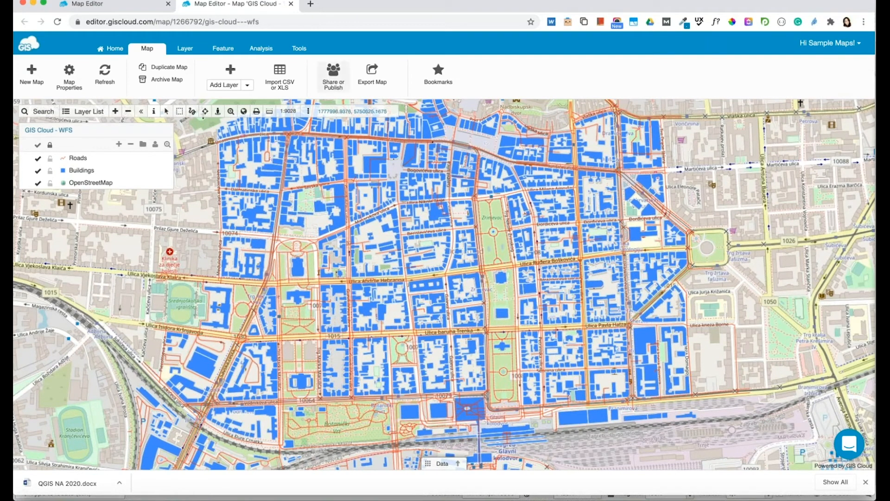
# Share the GIS Cloud - WFS map with another user by their username.
pyautogui.click(335, 81)
pyautogui.click(338, 254)
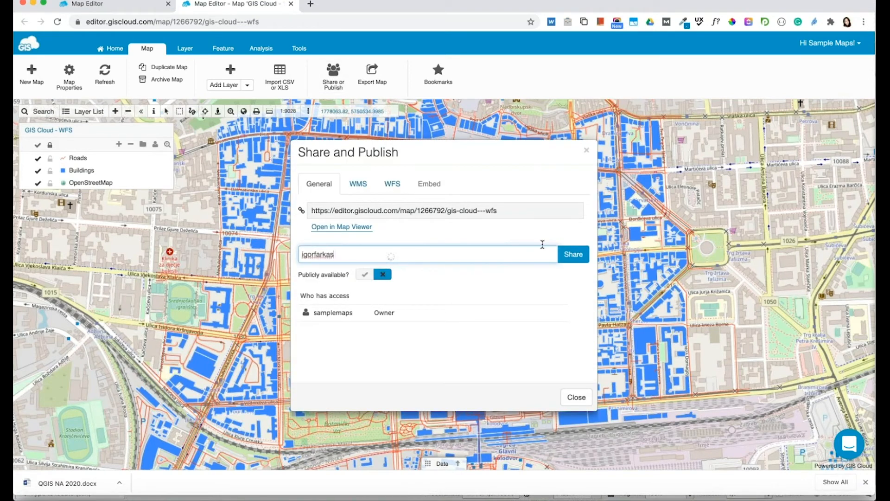
pyautogui.click(574, 255)
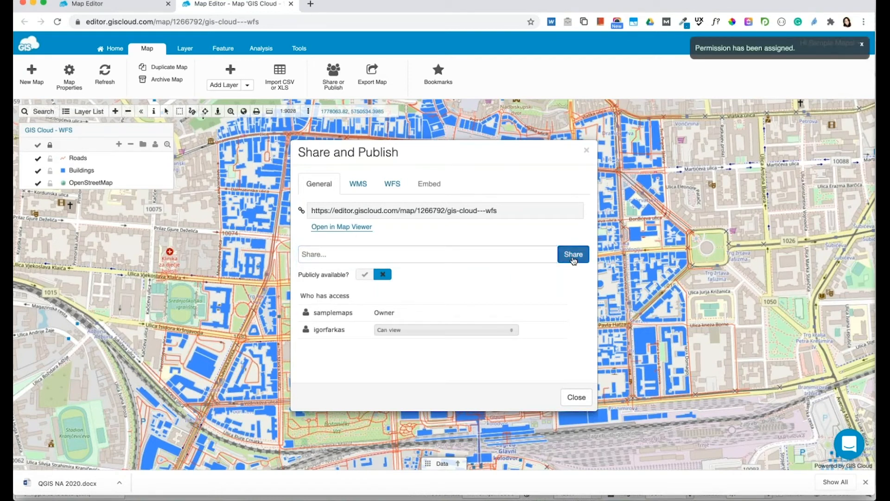
# Grant that user Can edit, Can collect and Can update permissions, then close sharing.
pyautogui.click(424, 331)
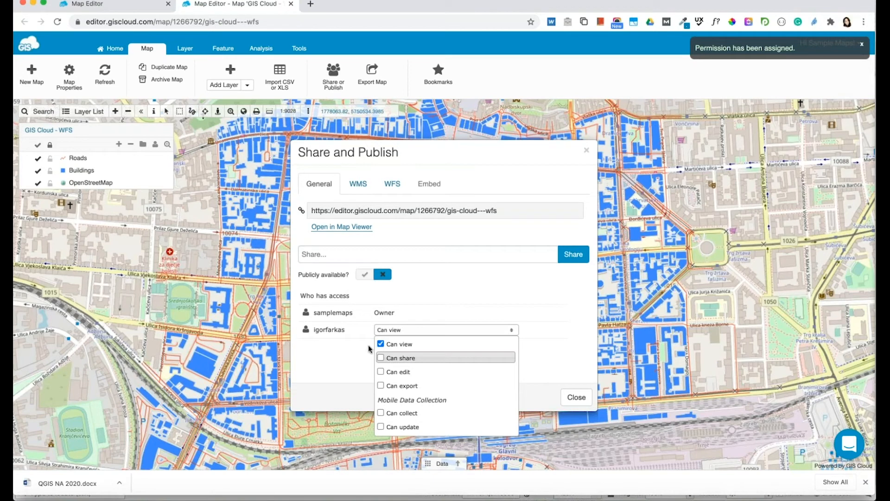
pyautogui.click(397, 373)
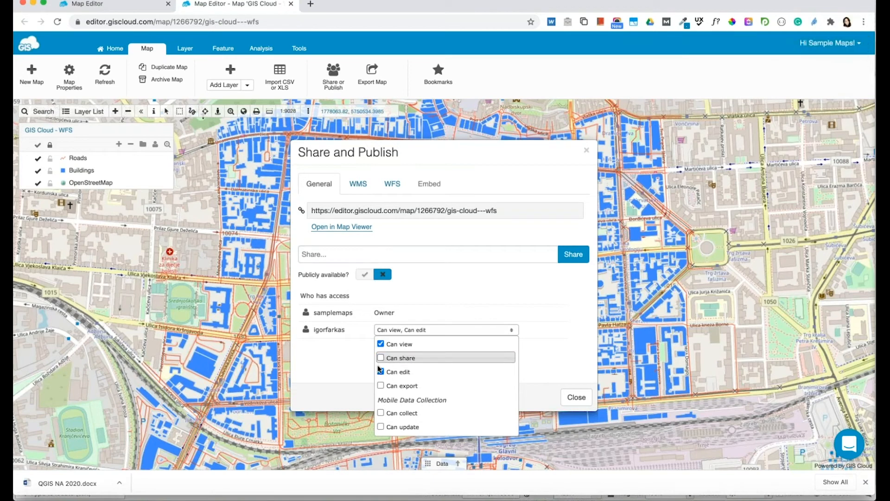
pyautogui.click(392, 414)
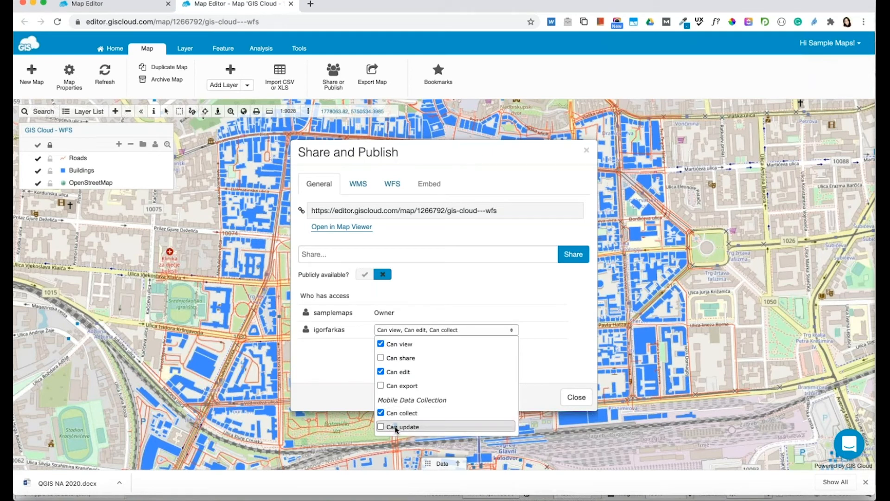
pyautogui.click(381, 428)
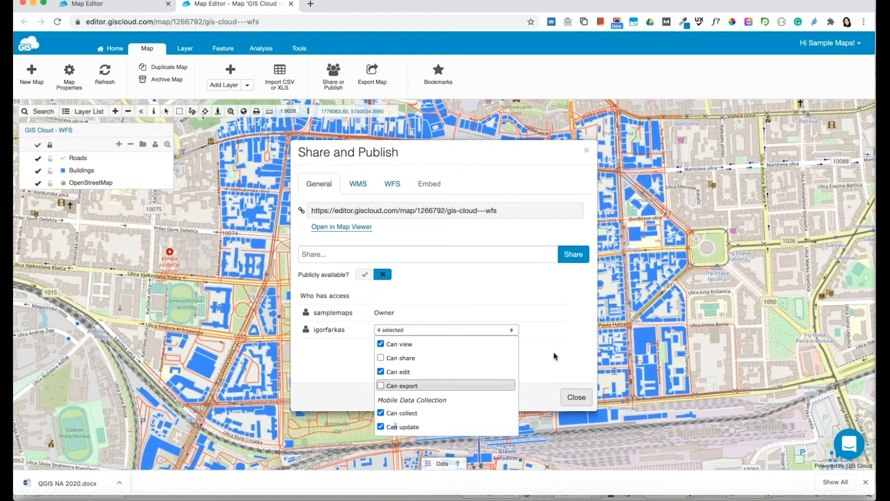
pyautogui.click(571, 383)
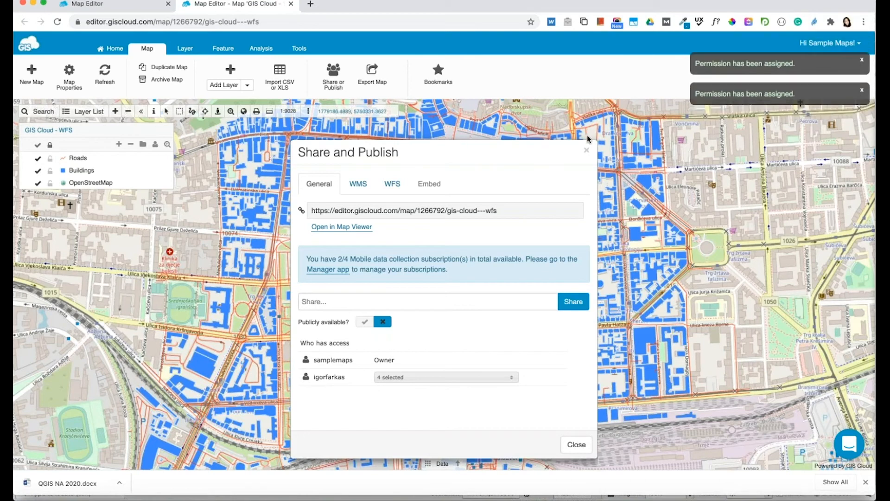
pyautogui.click(586, 151)
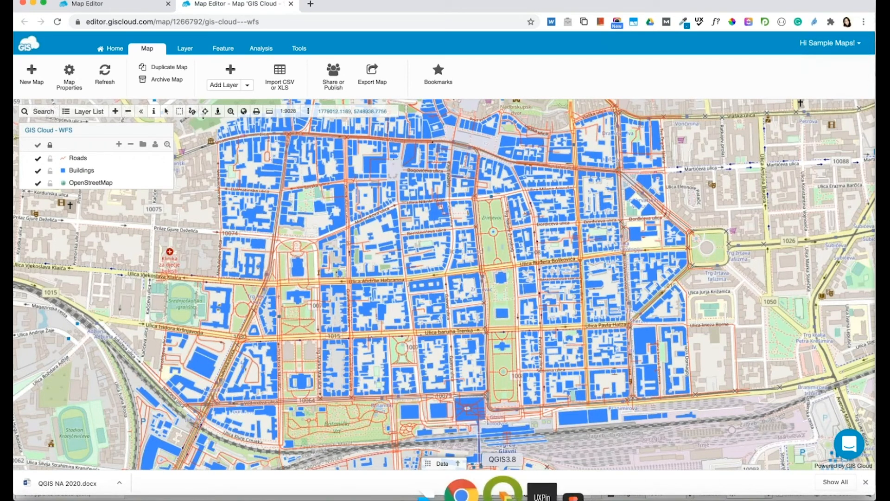
# Set the Buildings layer's simple fill to green #34d432 (hue 119°, V 83%).
pyautogui.click(501, 490)
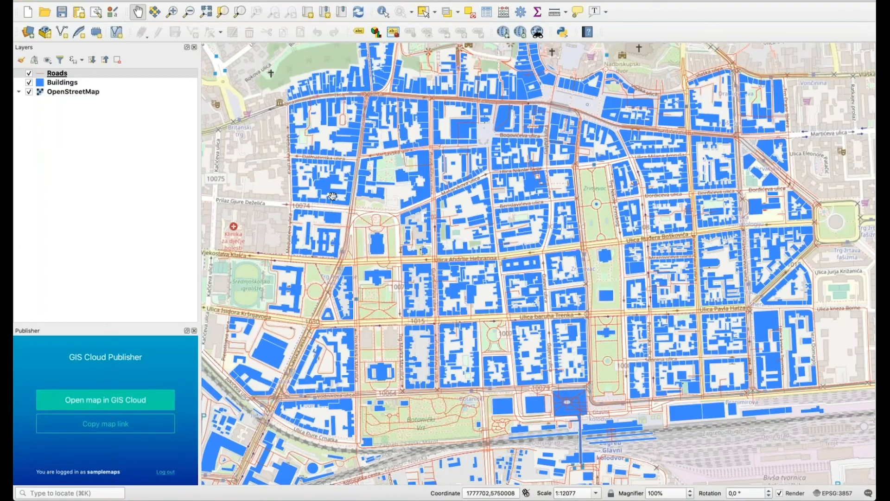
pyautogui.click(119, 84)
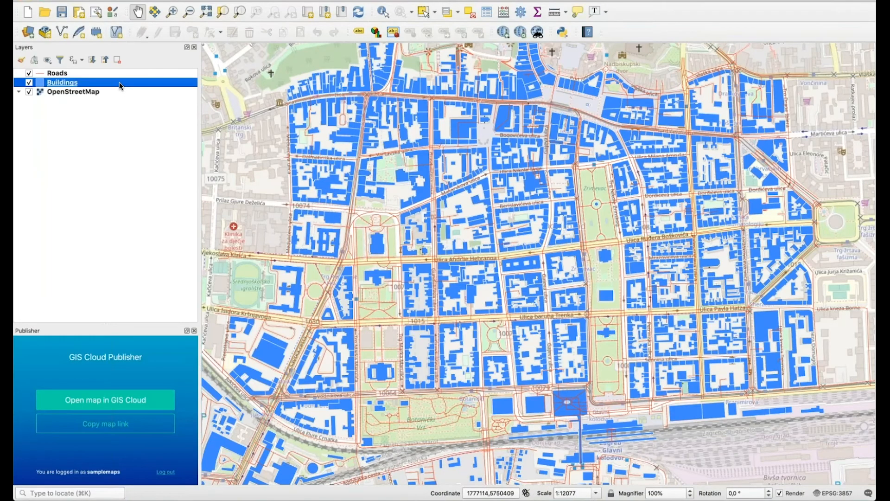
pyautogui.doubleClick(120, 84)
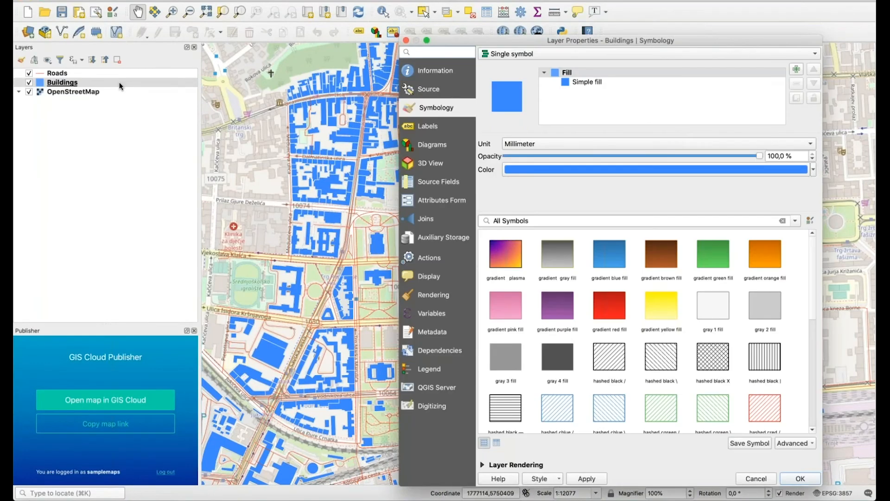
pyautogui.click(588, 168)
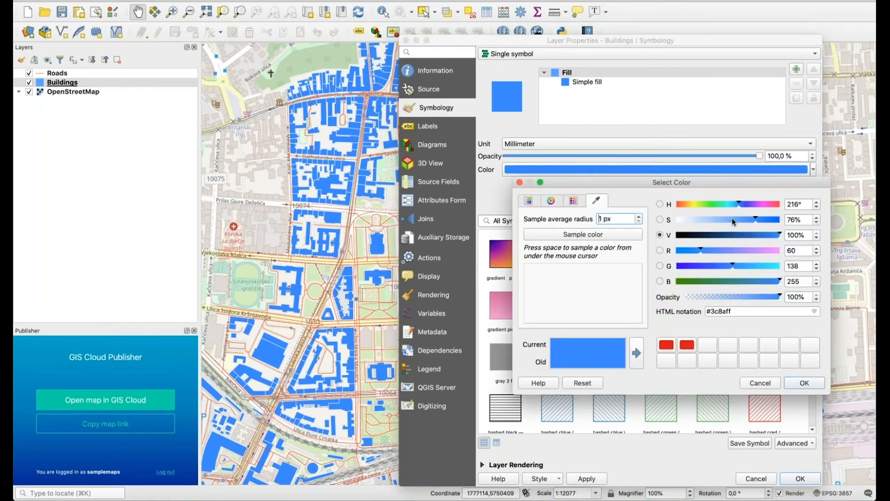
pyautogui.click(743, 204)
pyautogui.moveTo(744, 206); pyautogui.dragTo(711, 205)
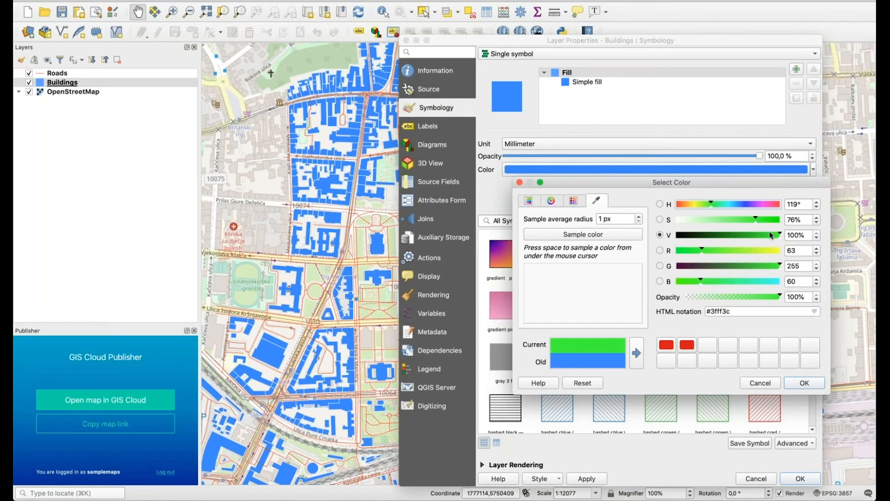
pyautogui.moveTo(781, 233); pyautogui.dragTo(762, 230)
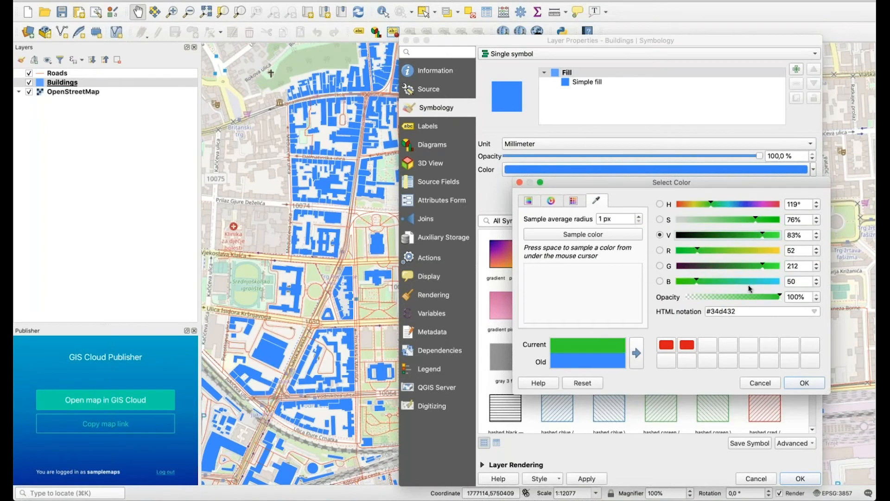
pyautogui.click(801, 383)
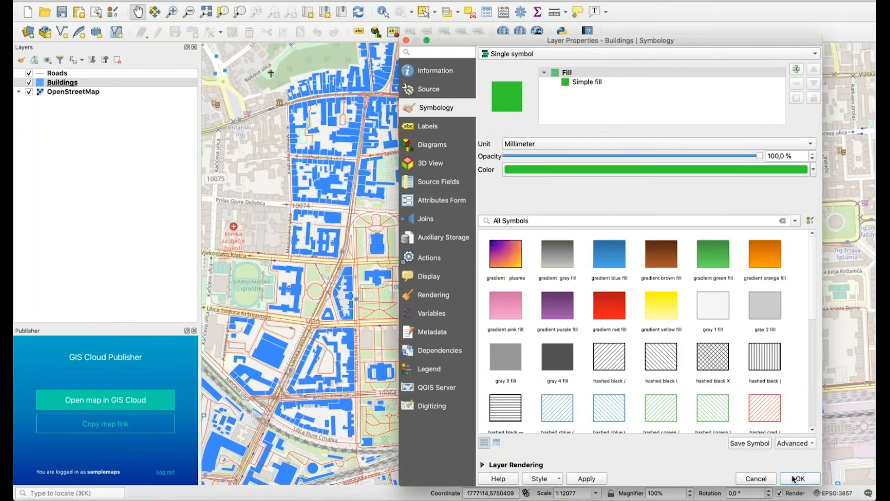
pyautogui.click(791, 479)
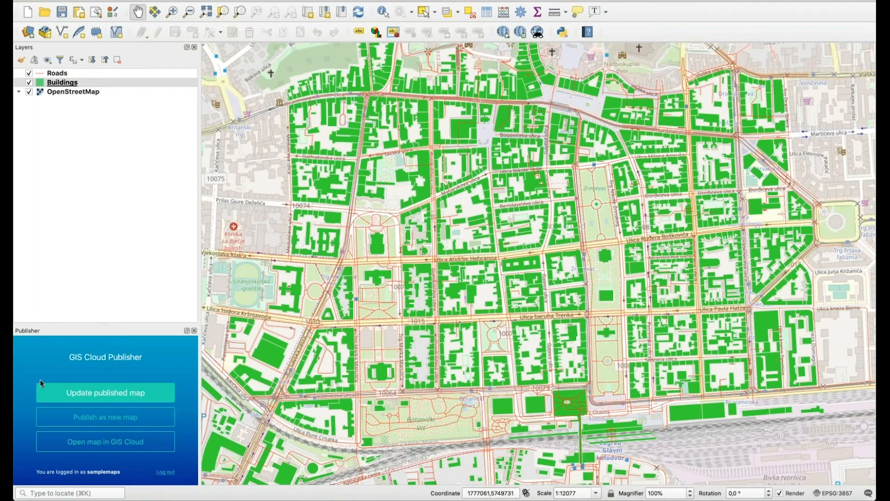
# Update the published map with the green Buildings style, save the project, and reopen it in GIS Cloud.
pyautogui.click(99, 397)
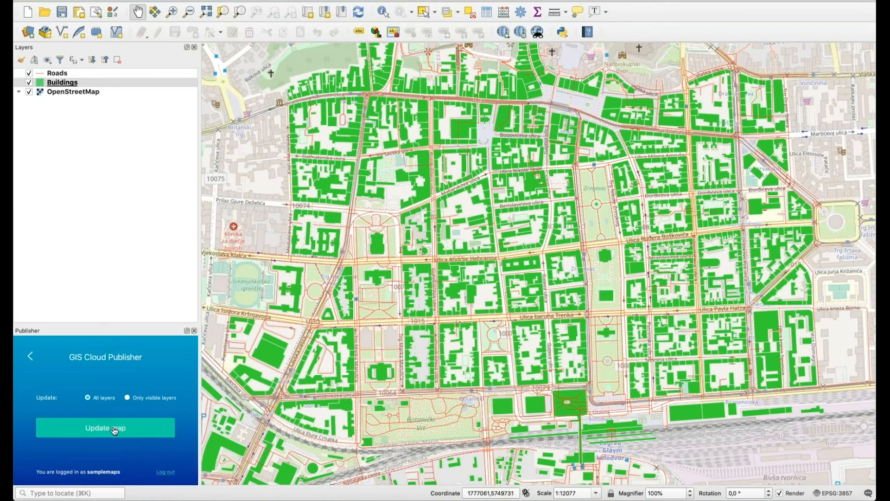
pyautogui.click(133, 429)
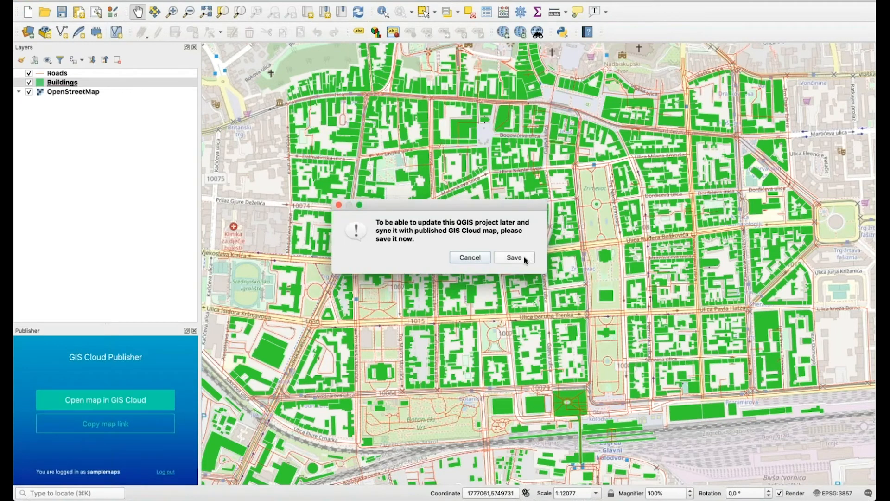
pyautogui.click(526, 260)
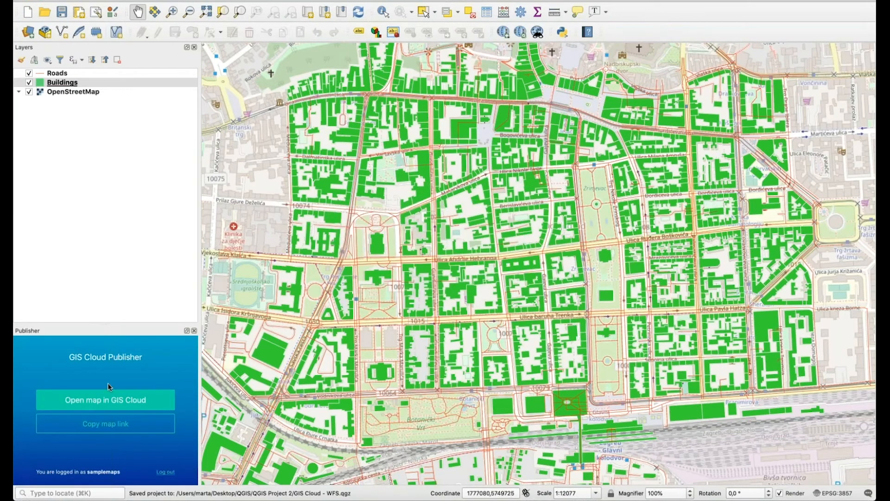
pyautogui.click(101, 404)
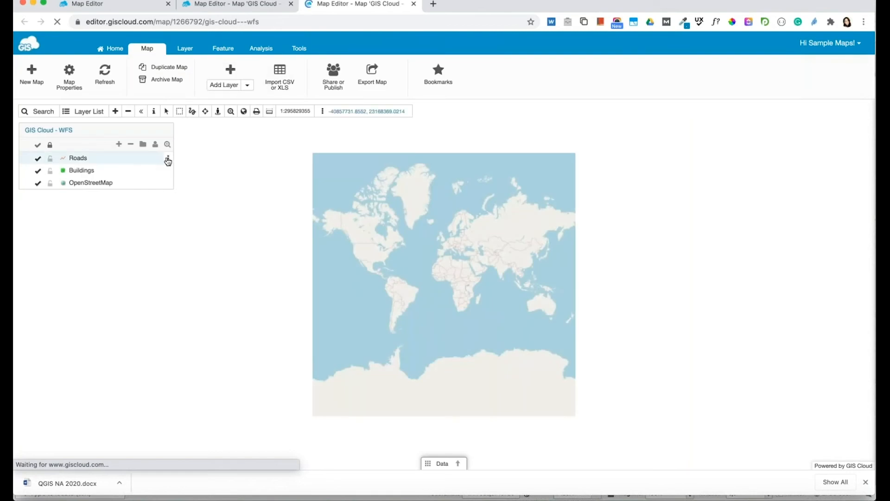
# Zoom to the Roads layer and recentre on the green city-centre buildings, then open the Add Layer menu.
pyautogui.click(168, 158)
pyautogui.click(94, 181)
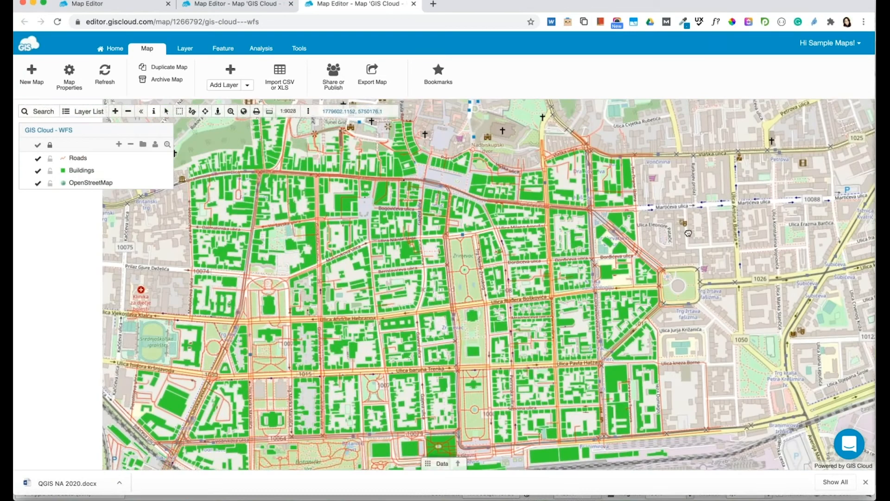
pyautogui.moveTo(688, 233); pyautogui.dragTo(716, 228)
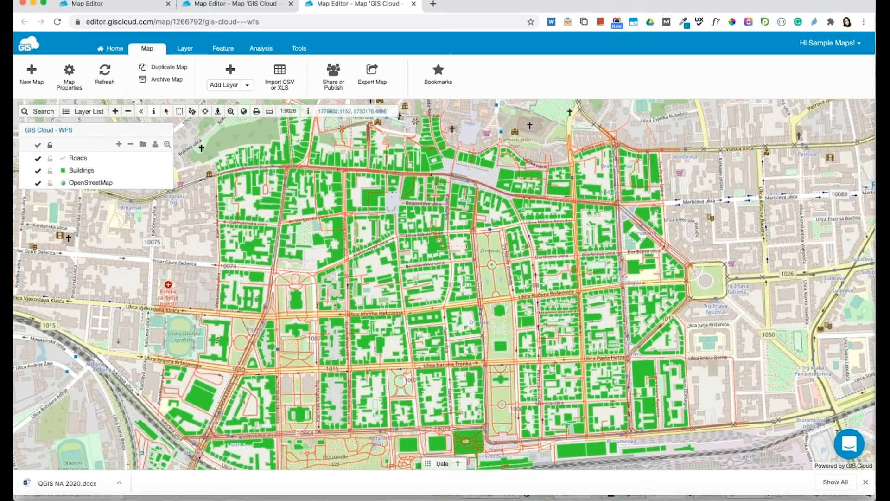
pyautogui.moveTo(522, 332); pyautogui.dragTo(512, 320)
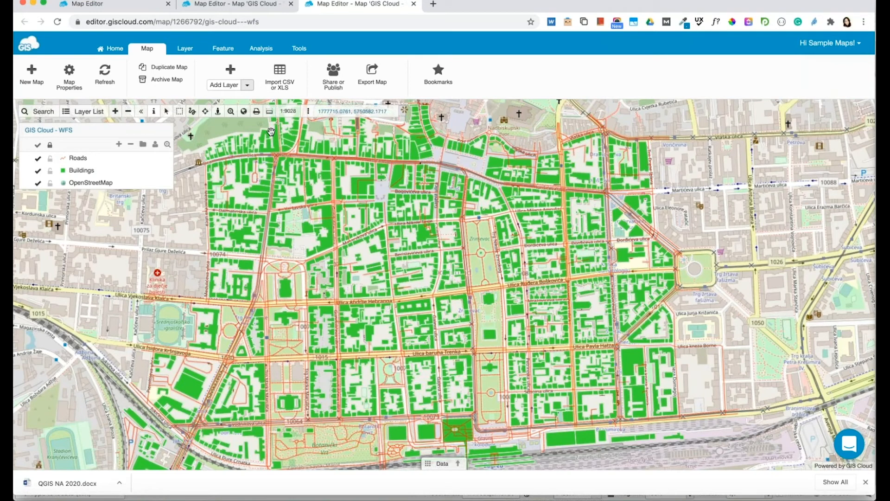
pyautogui.scroll(-3, 369, 205)
pyautogui.scroll(6, 370, 205)
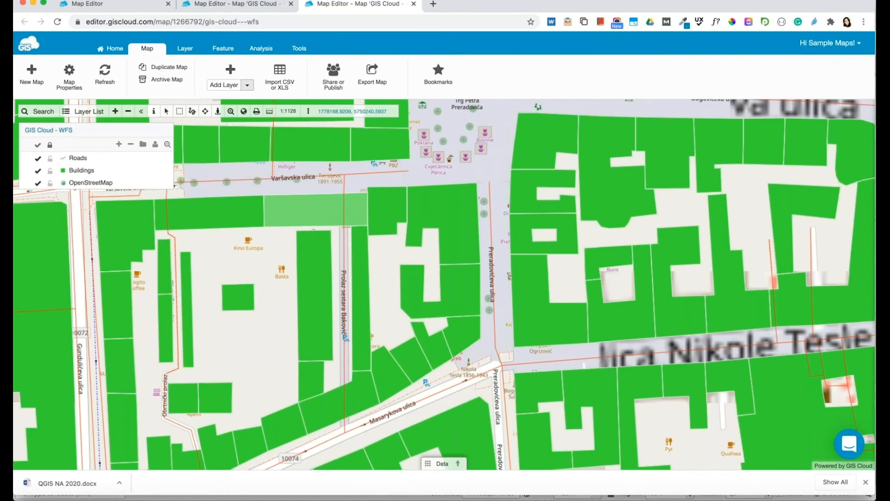
pyautogui.scroll(-3, 417, 204)
pyautogui.moveTo(370, 208); pyautogui.dragTo(354, 169)
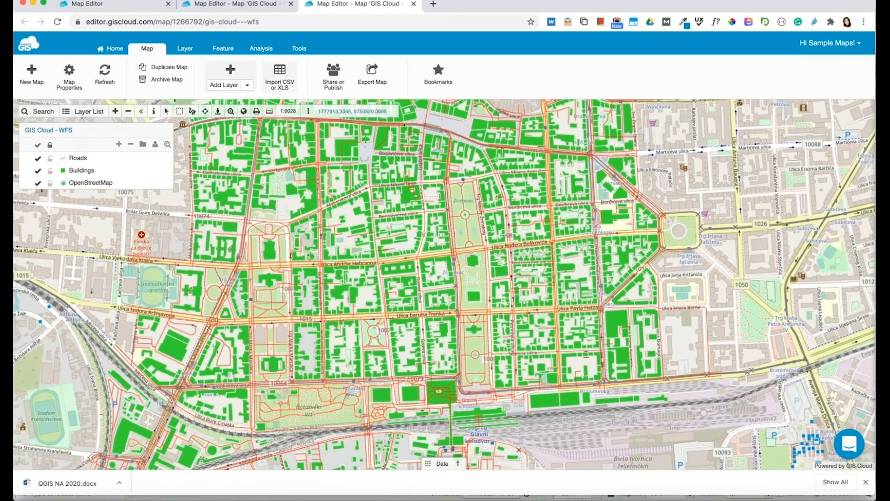
pyautogui.click(248, 85)
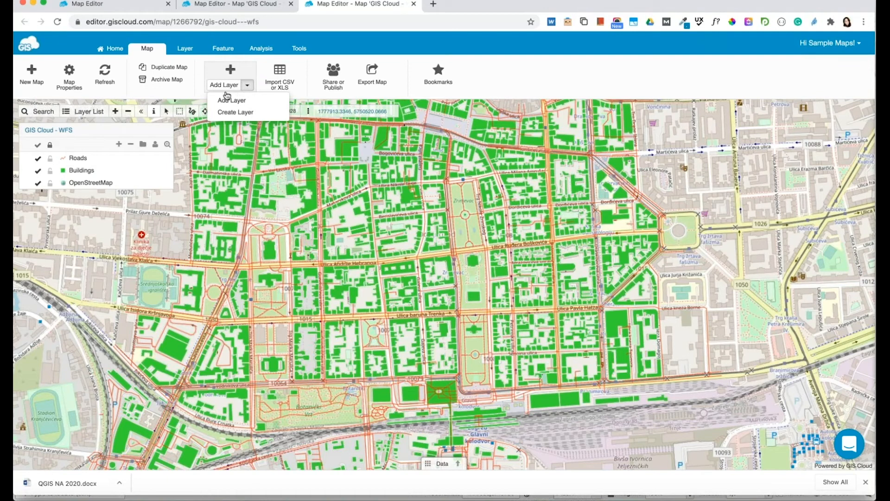
# Add the tree_qgis_demo table from the Database source browser as a new layer.
pyautogui.click(243, 103)
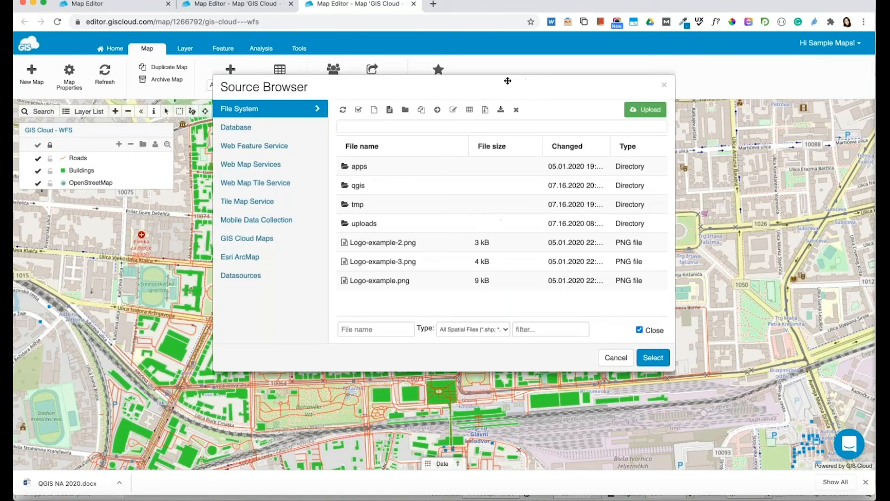
pyautogui.click(281, 127)
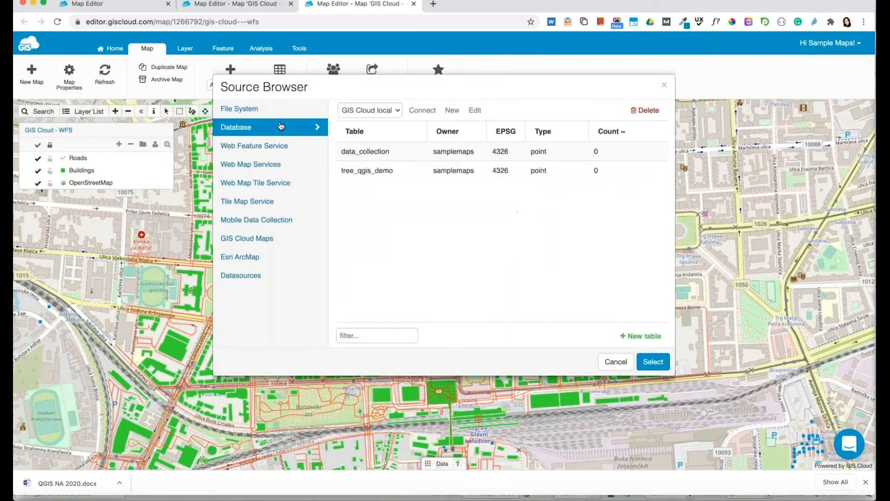
pyautogui.click(368, 171)
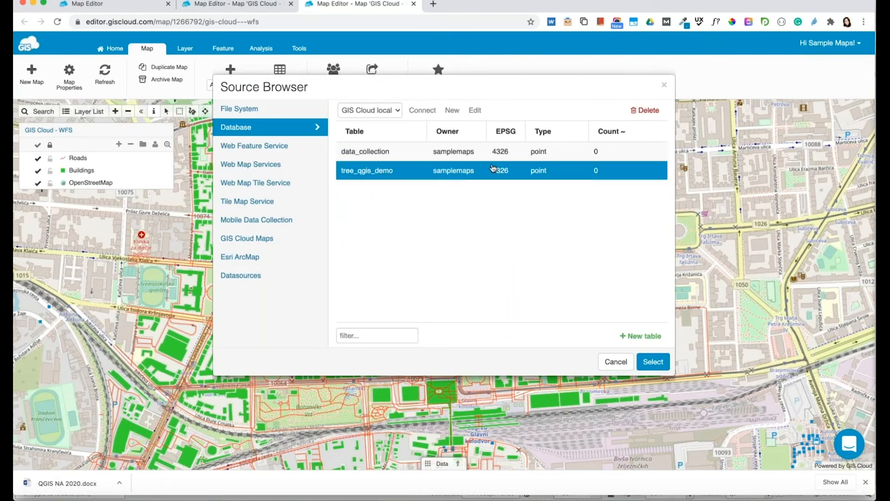
pyautogui.click(653, 364)
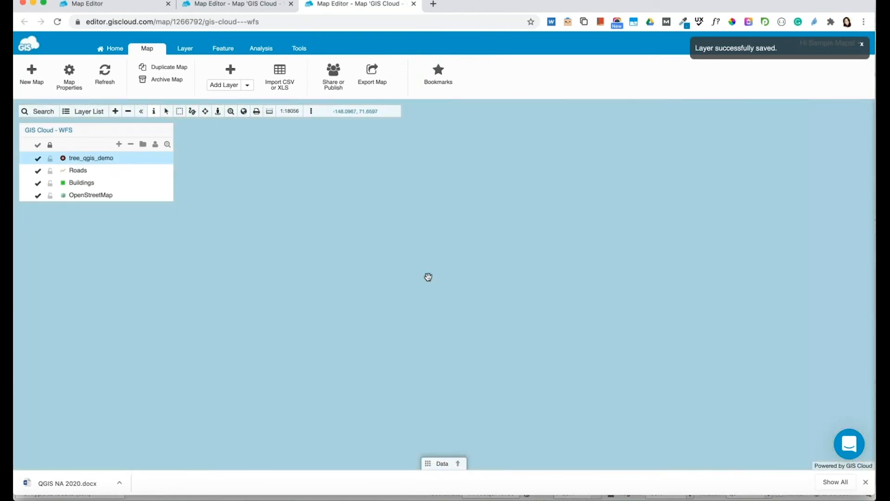
pyautogui.click(168, 171)
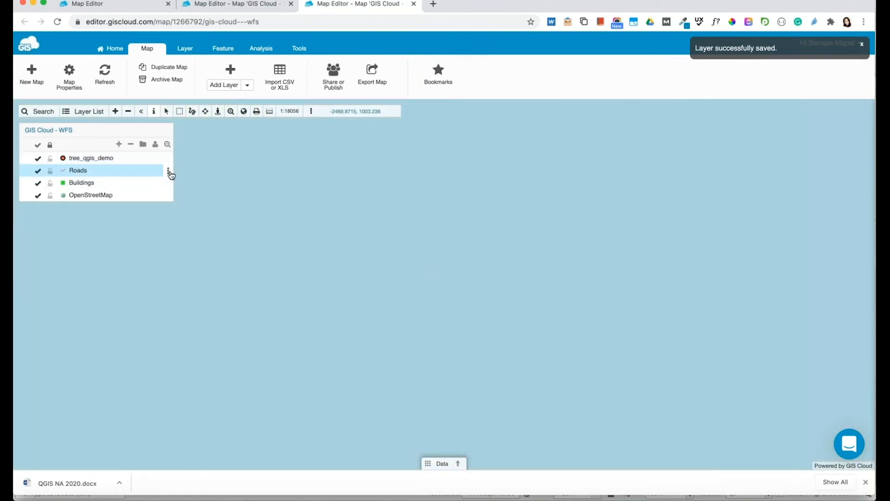
pyautogui.click(139, 198)
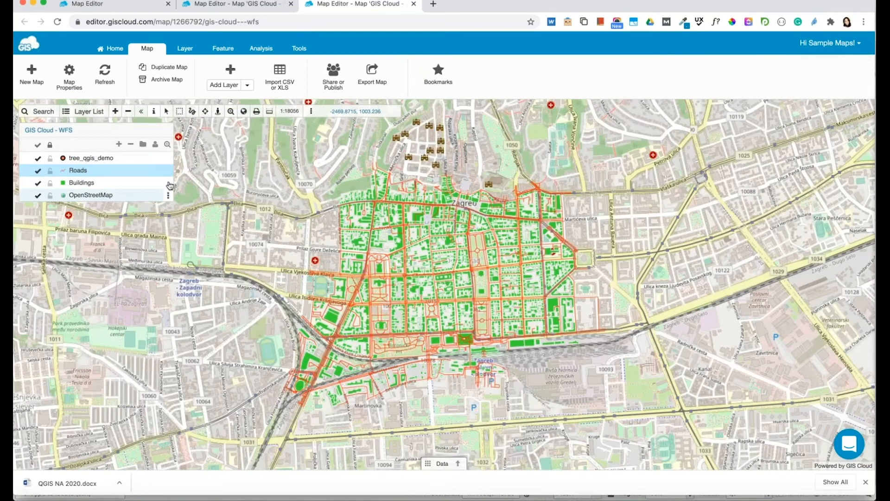
# In tree_qgis_demo layer properties, choose the tree_qgis_demo custom form under Attributes and save.
pyautogui.doubleClick(141, 161)
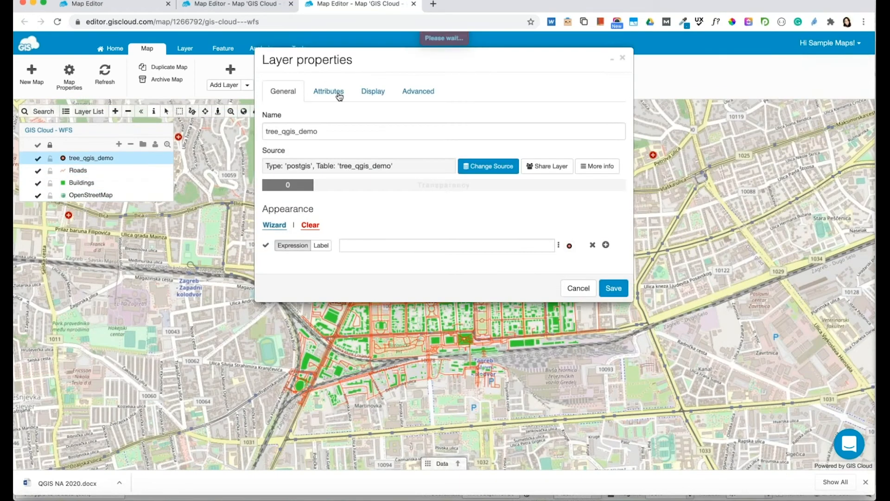
pyautogui.click(338, 93)
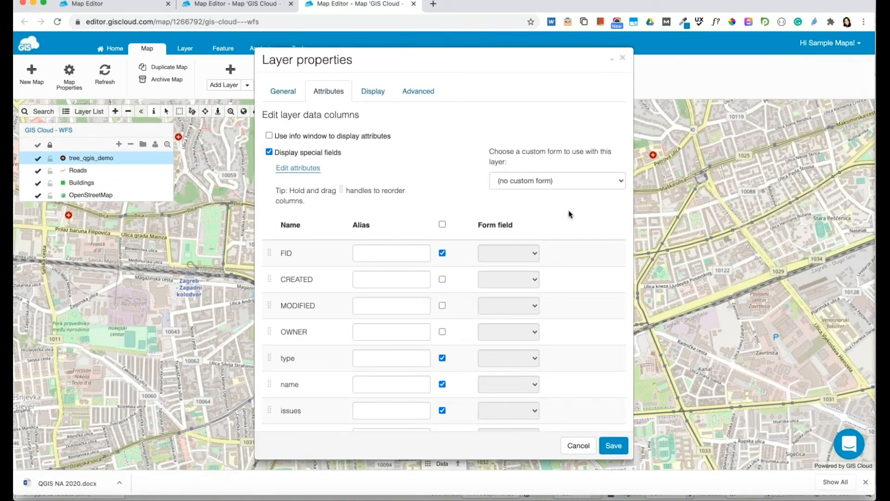
pyautogui.scroll(-3, 571, 213)
pyautogui.scroll(5, 568, 209)
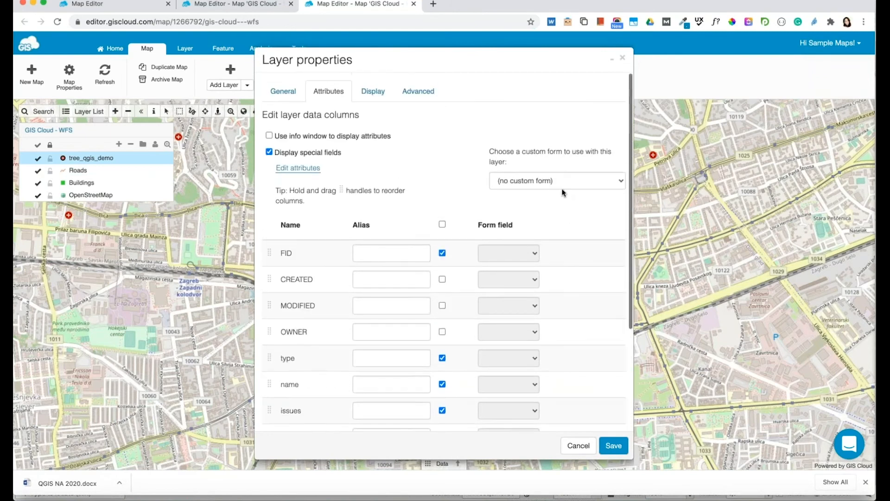
pyautogui.click(557, 183)
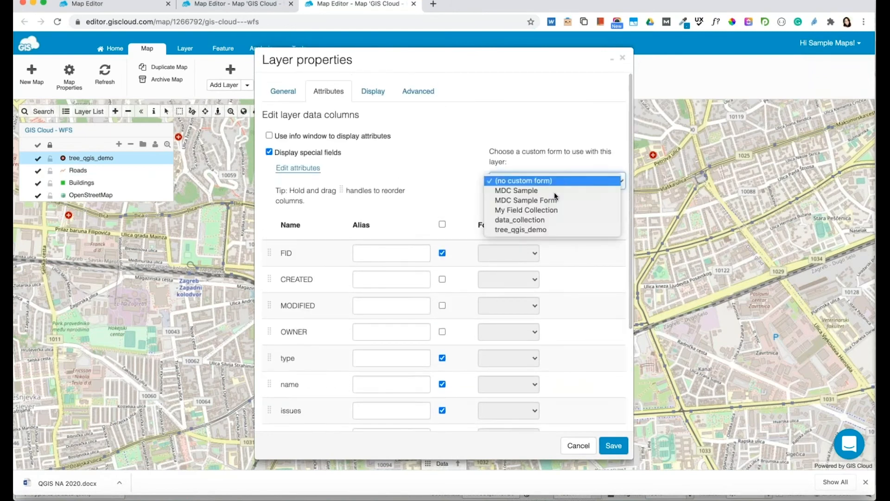
pyautogui.click(545, 228)
pyautogui.scroll(-3, 547, 241)
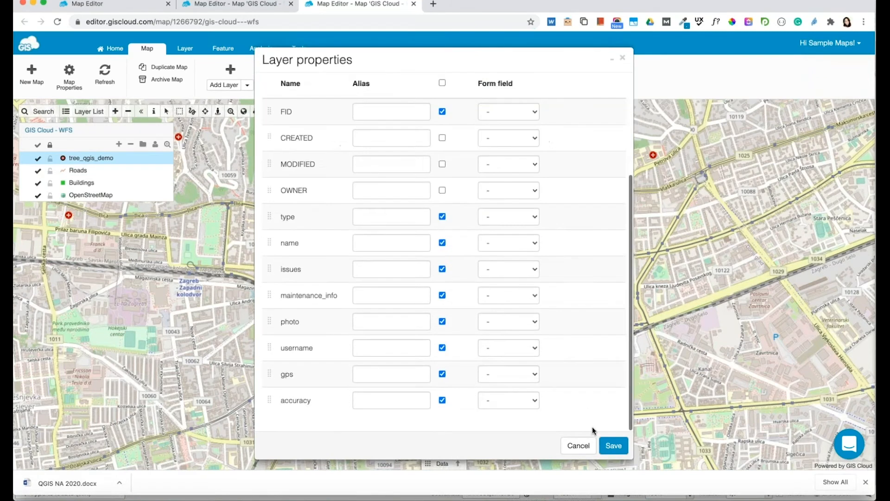
pyautogui.click(614, 445)
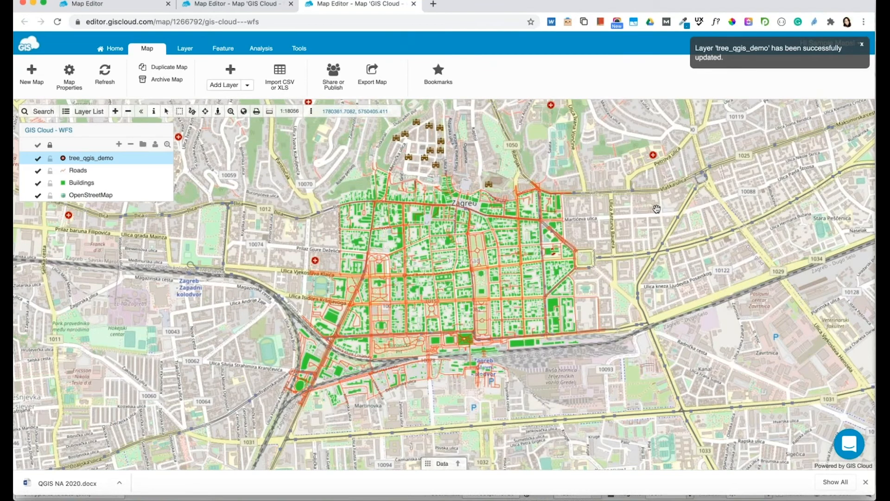
pyautogui.moveTo(656, 209); pyautogui.dragTo(642, 209)
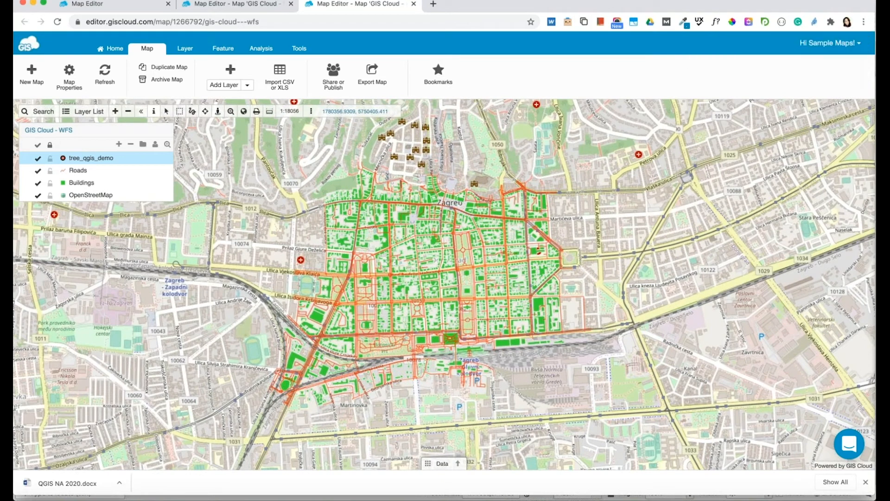
pyautogui.moveTo(149, 160)
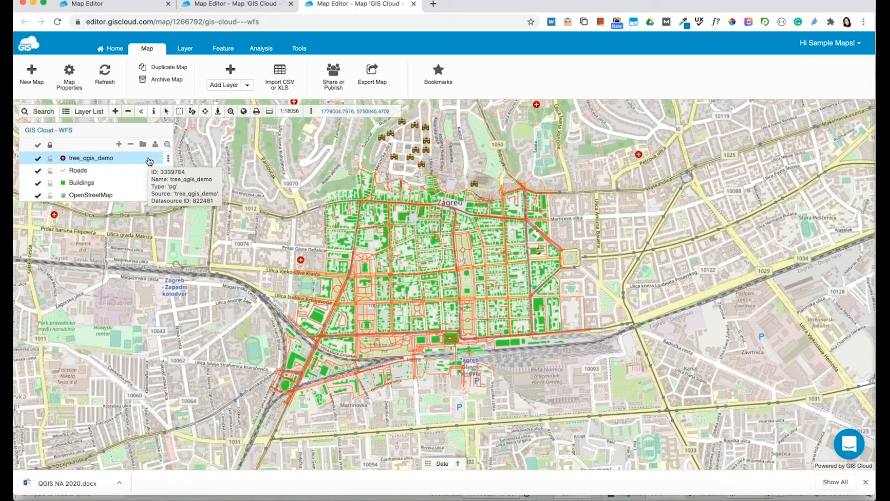
# Confirm the shared user's view, edit, collect and update permissions, then close the sharing settings.
pyautogui.click(331, 85)
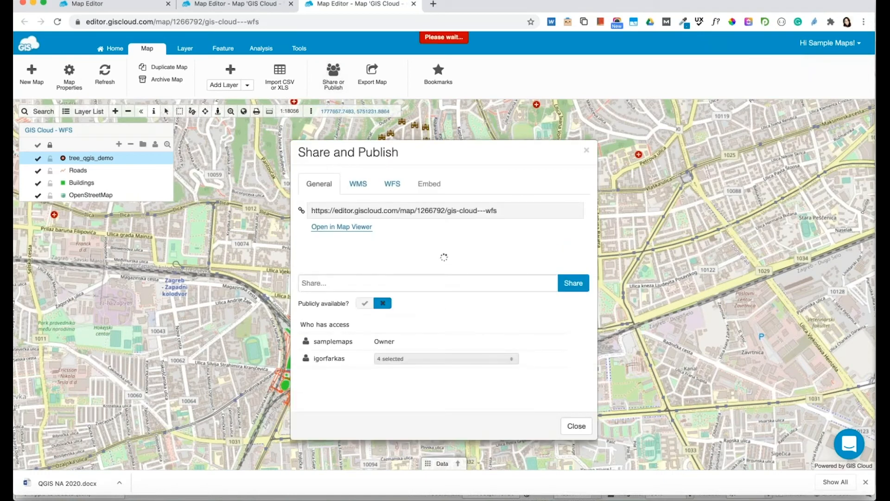
pyautogui.click(398, 376)
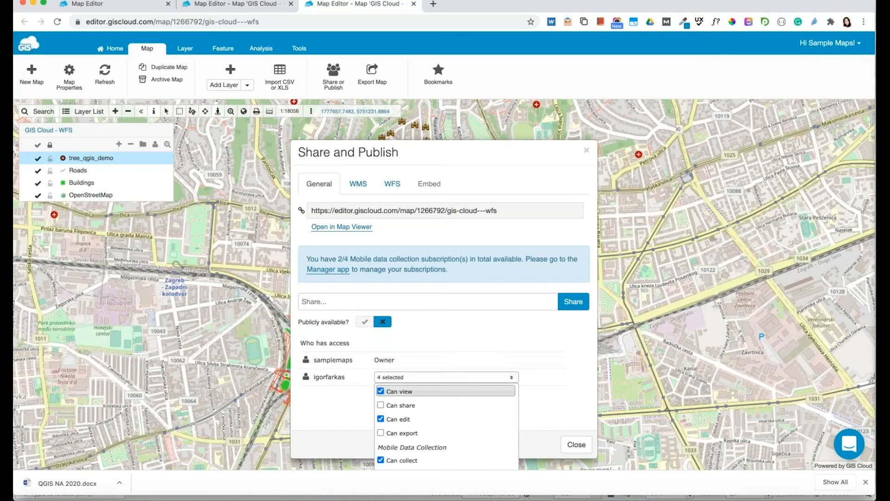
pyautogui.moveTo(527, 155); pyautogui.dragTo(523, 122)
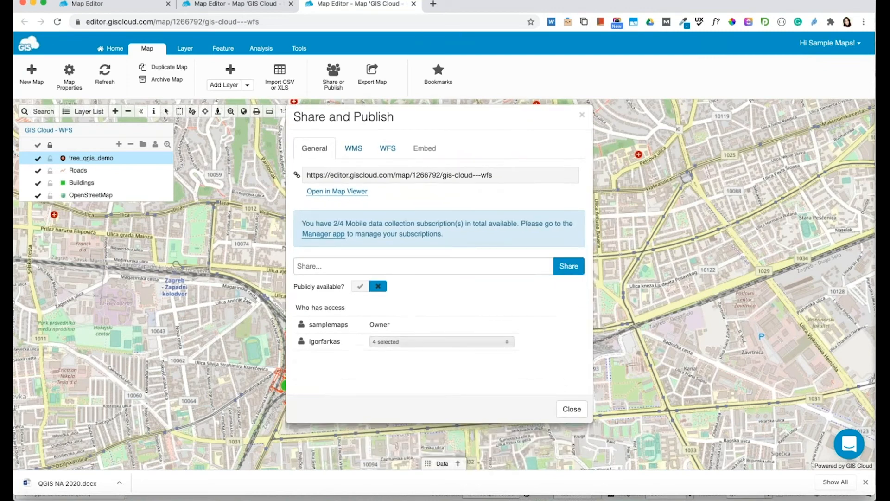
pyautogui.click(413, 342)
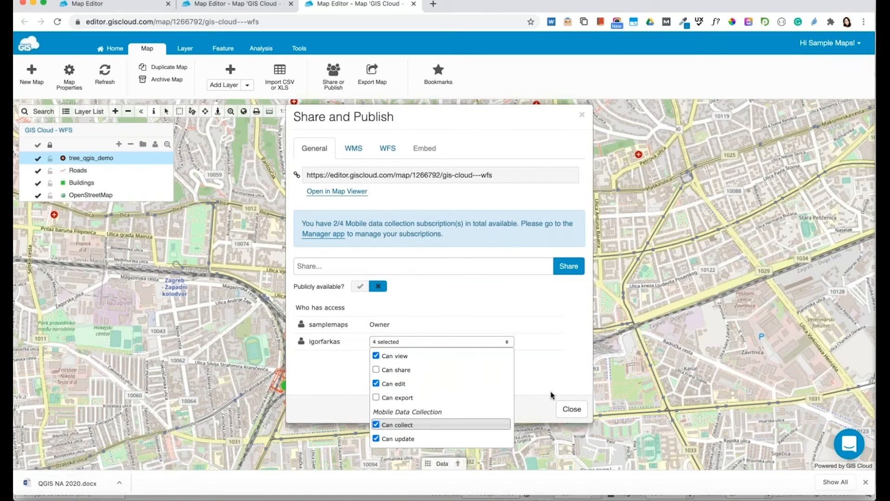
pyautogui.click(570, 408)
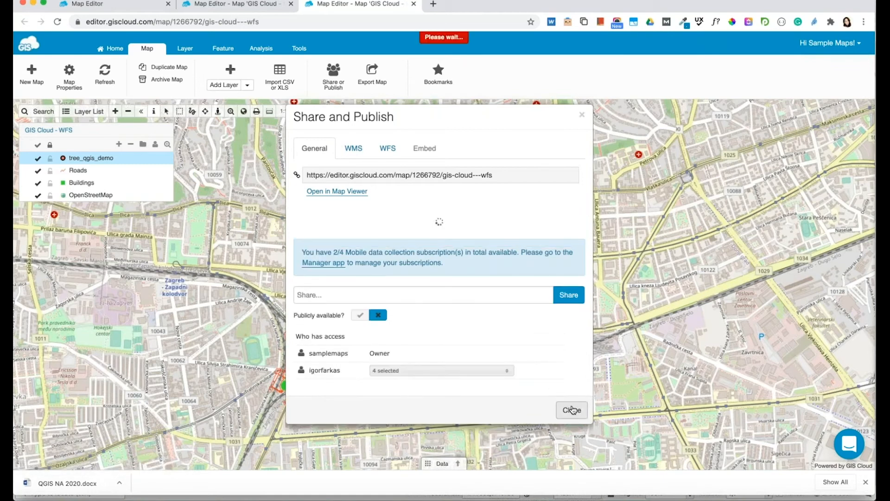
pyautogui.click(572, 409)
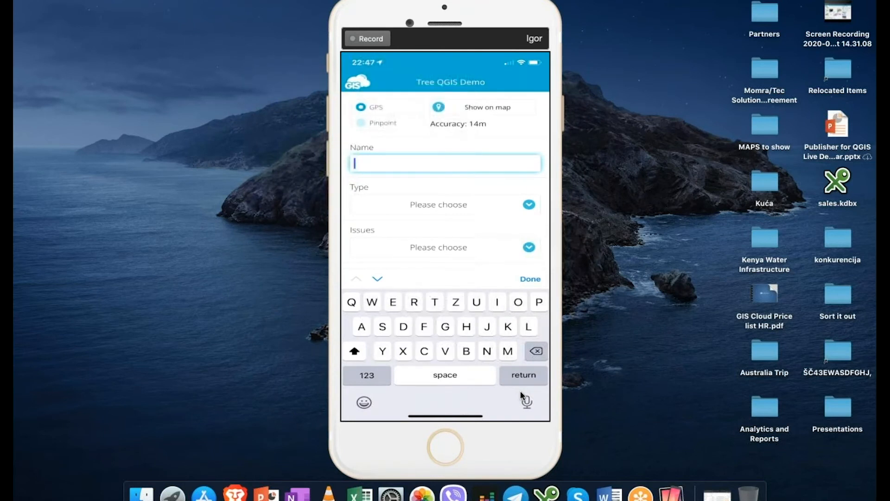
# Enter 'Tree 1' as the tree's name in the Tree QGIS Demo form.
pyautogui.write('Tree 1')
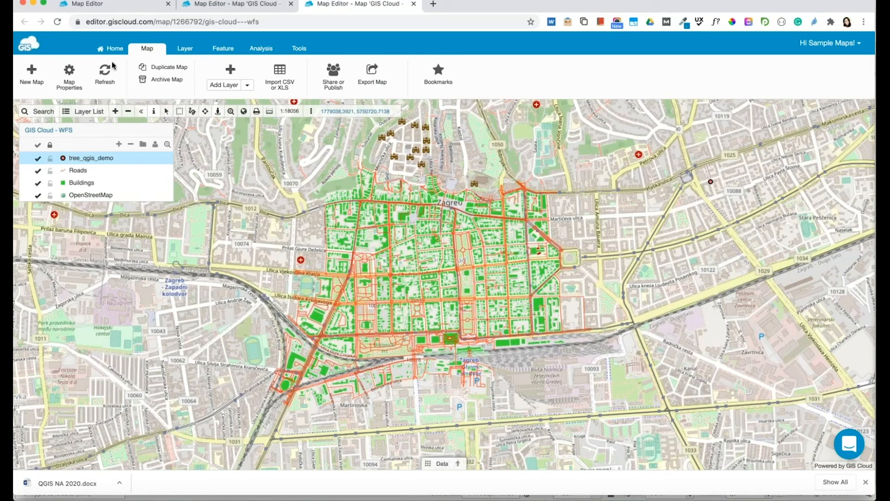
# Reload the map and zoom out to a 1:1155583 regional view covering Zagreb and Koprivnica.
pyautogui.click(37, 131)
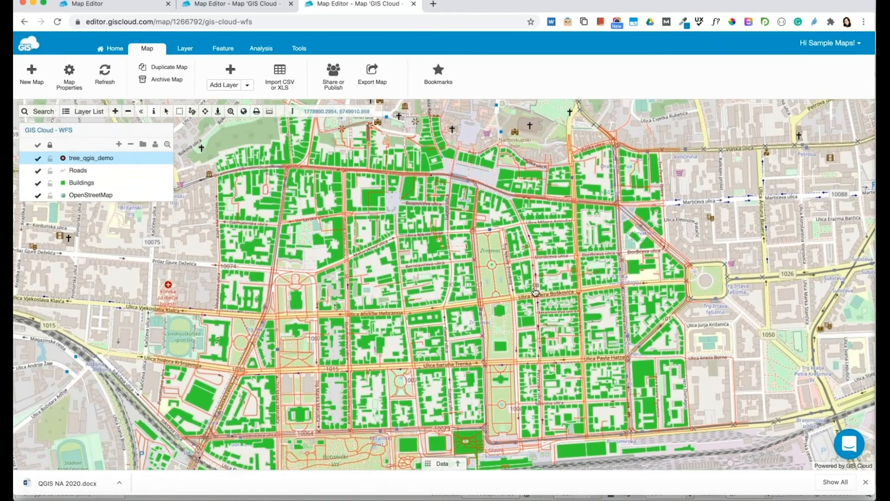
pyautogui.scroll(-3, 520, 276)
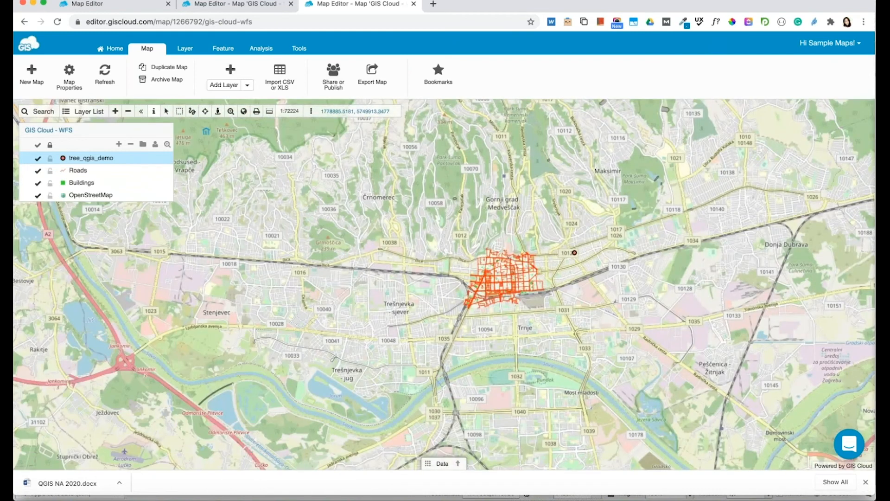
pyautogui.moveTo(624, 263); pyautogui.dragTo(477, 280)
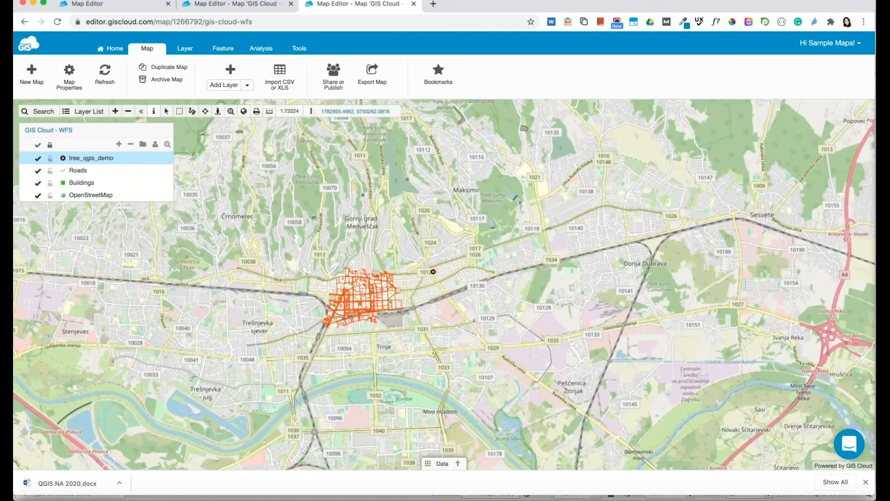
pyautogui.scroll(-3, 478, 279)
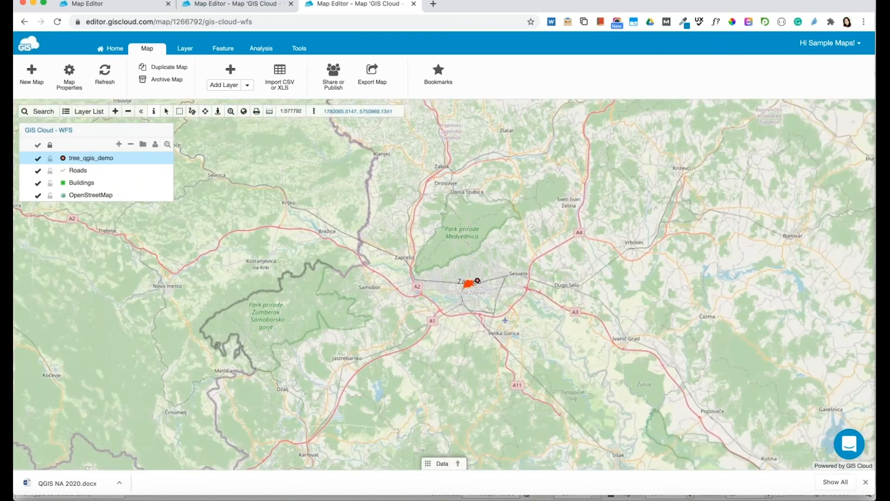
pyautogui.scroll(6, 470, 278)
pyautogui.scroll(-6, 461, 320)
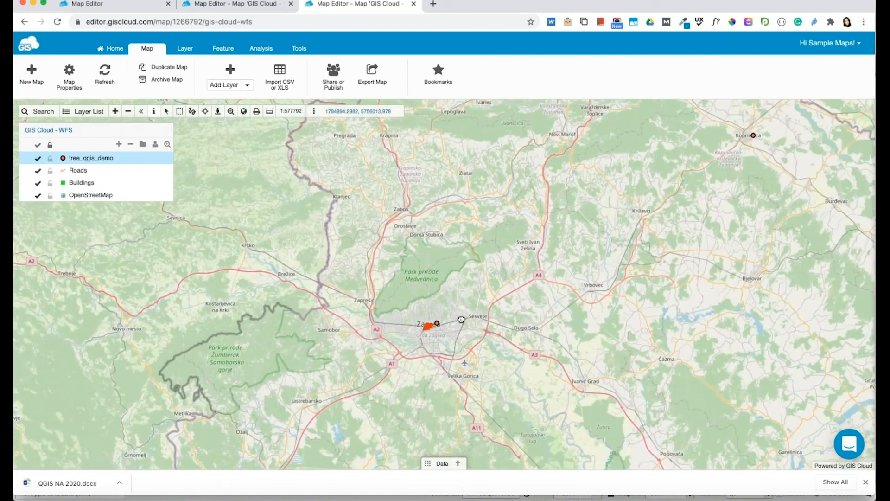
pyautogui.moveTo(461, 320); pyautogui.dragTo(438, 333)
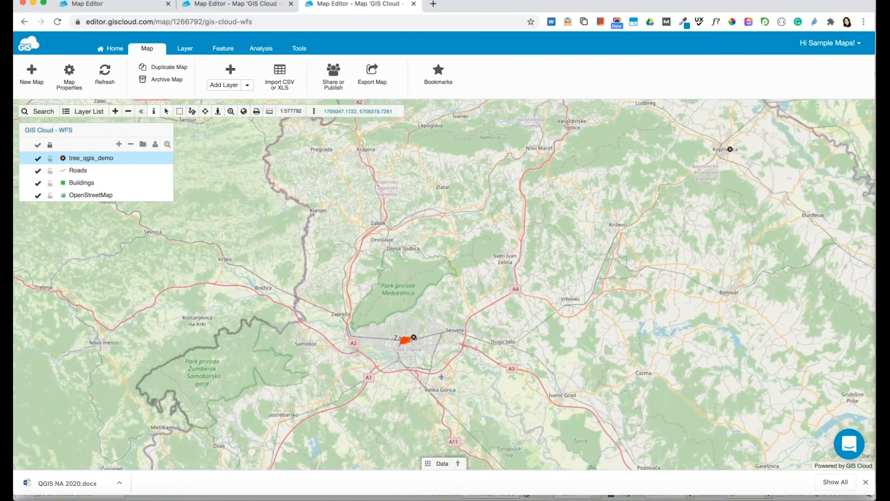
pyautogui.scroll(-4, 461, 317)
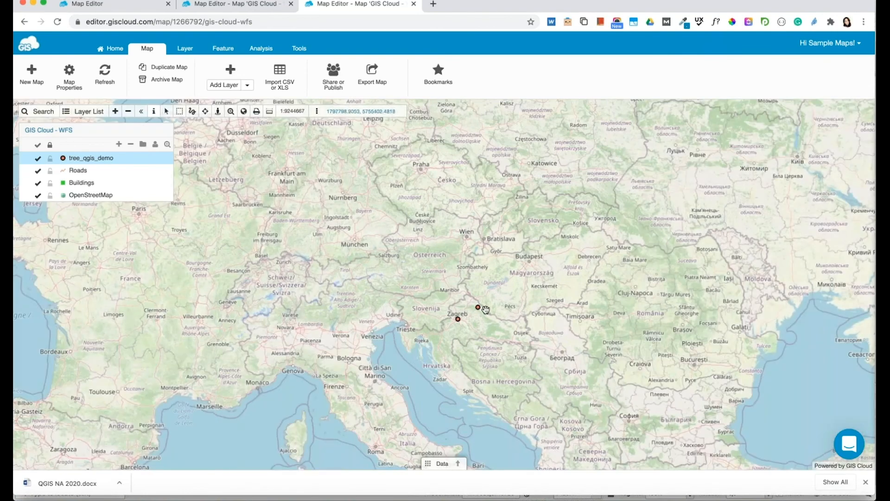
pyautogui.scroll(3, 486, 310)
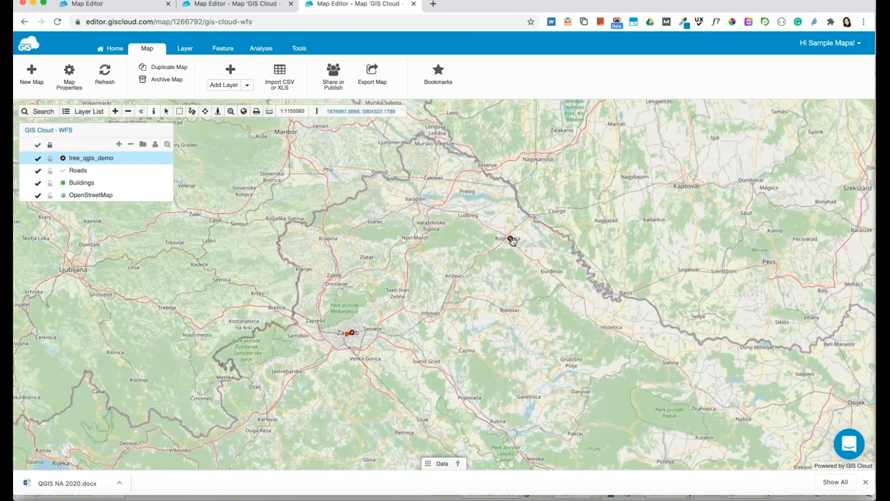
# Inspect the Koprivnica tree point's attributes and its attached photo.
pyautogui.click(511, 241)
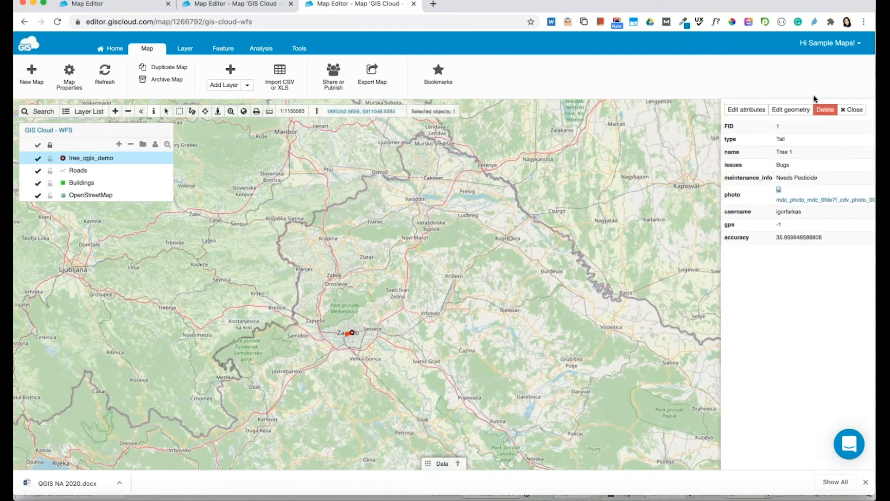
pyautogui.click(789, 199)
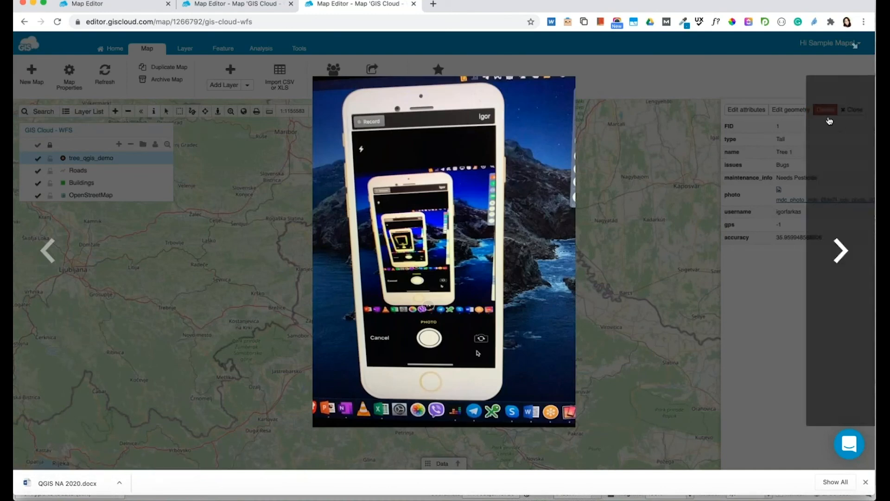
pyautogui.click(681, 222)
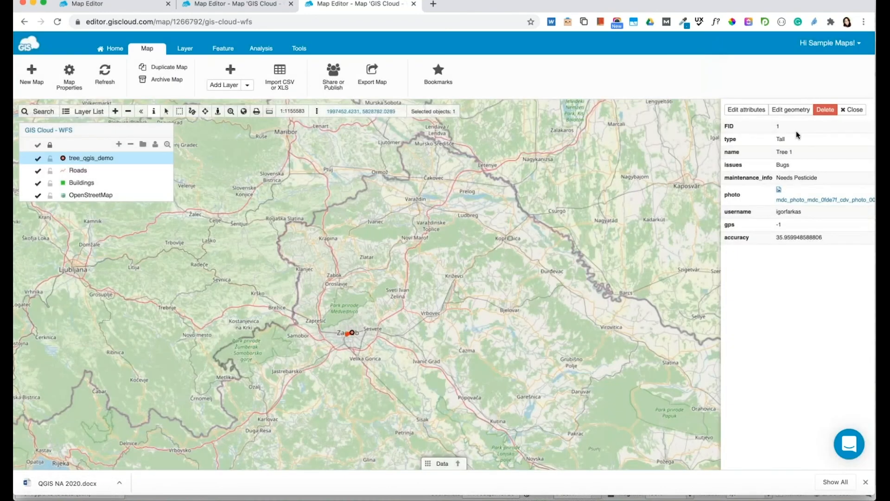
pyautogui.click(853, 109)
# Inspect the second tree point's attributes and its attached photo.
pyautogui.click(510, 238)
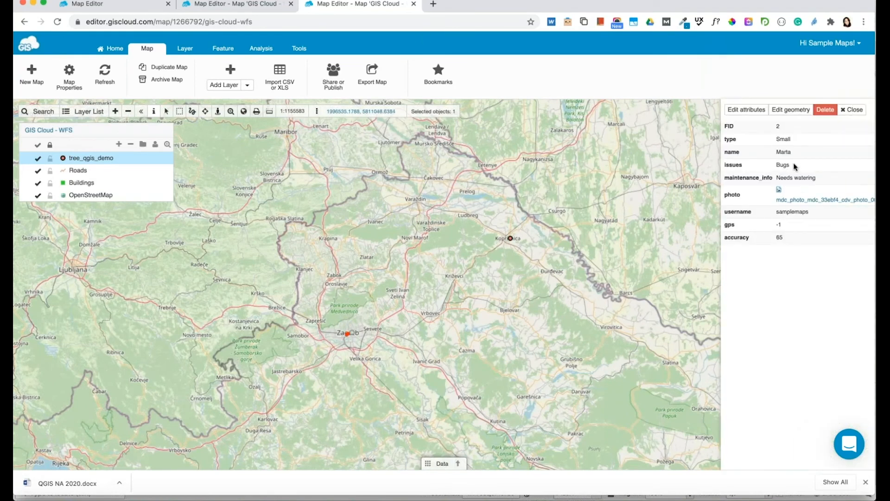
pyautogui.click(807, 202)
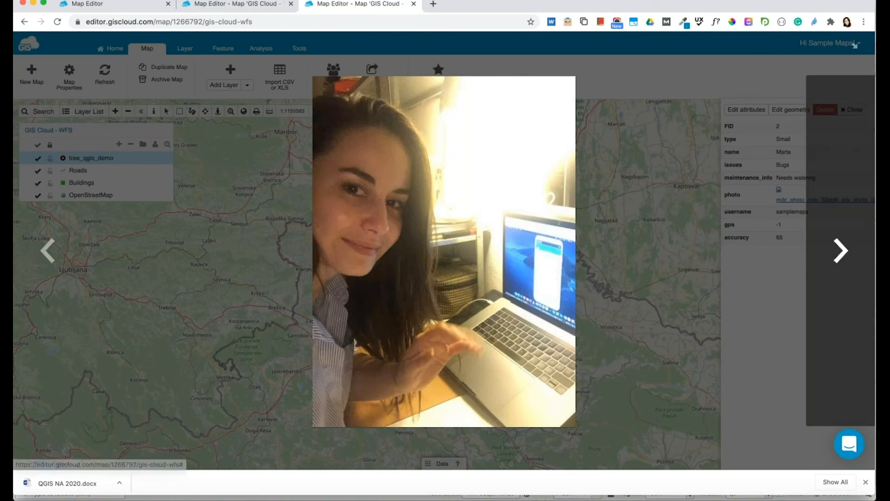
pyautogui.click(766, 127)
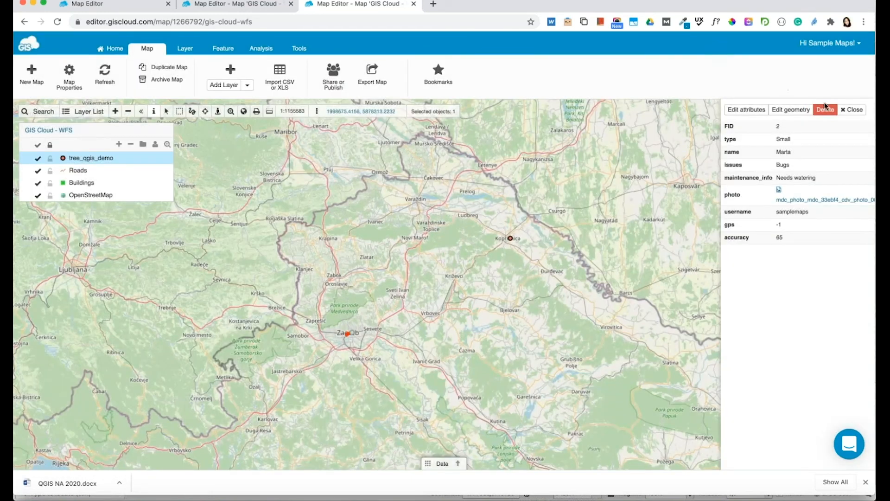
pyautogui.click(845, 110)
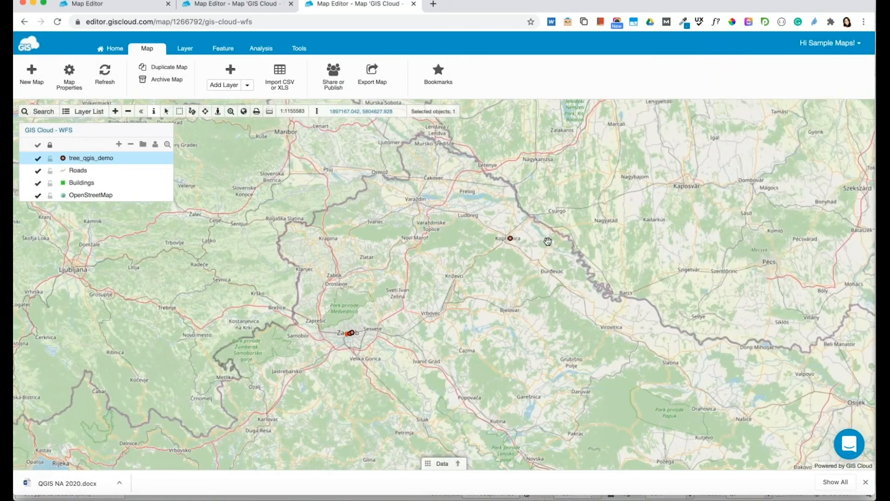
# Zoom back in to street level over central Zagreb.
pyautogui.moveTo(627, 205); pyautogui.dragTo(638, 201)
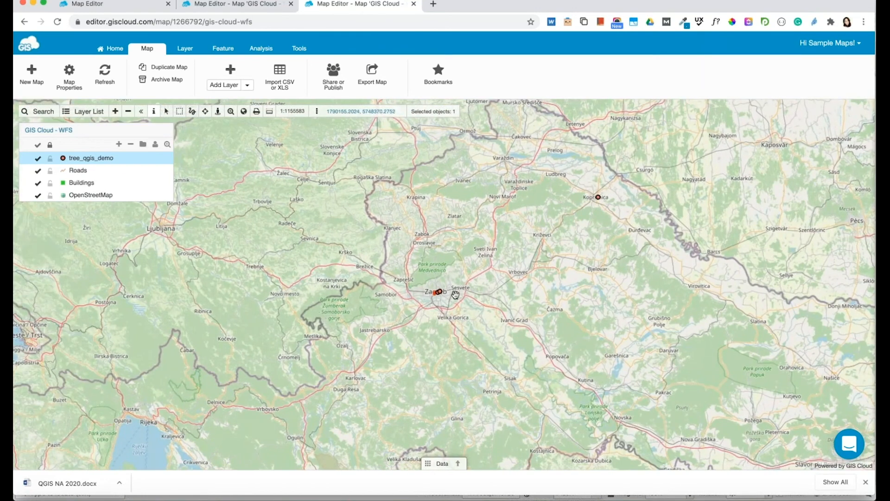
pyautogui.scroll(1, 454, 295)
pyautogui.scroll(1, 406, 302)
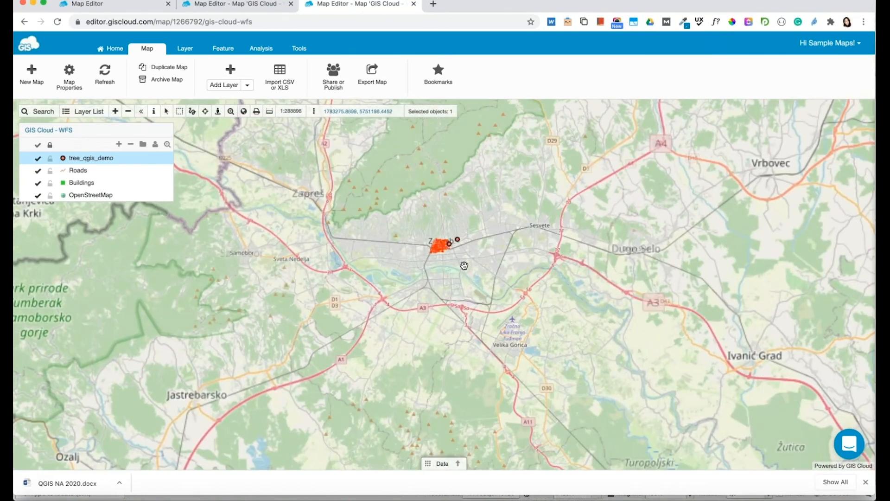
pyautogui.scroll(1, 464, 265)
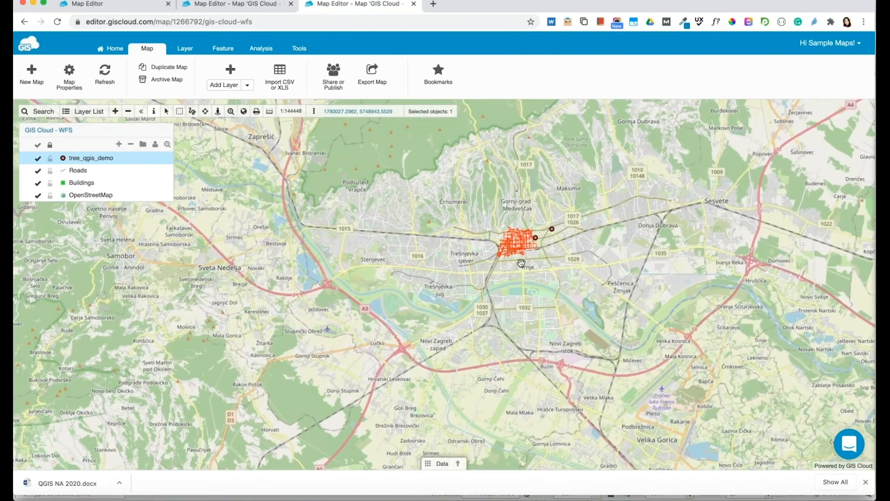
# Reload the 'GIS Cloud - WFS' map and zoom out two steps to show all tree points.
pyautogui.scroll(2, 521, 263)
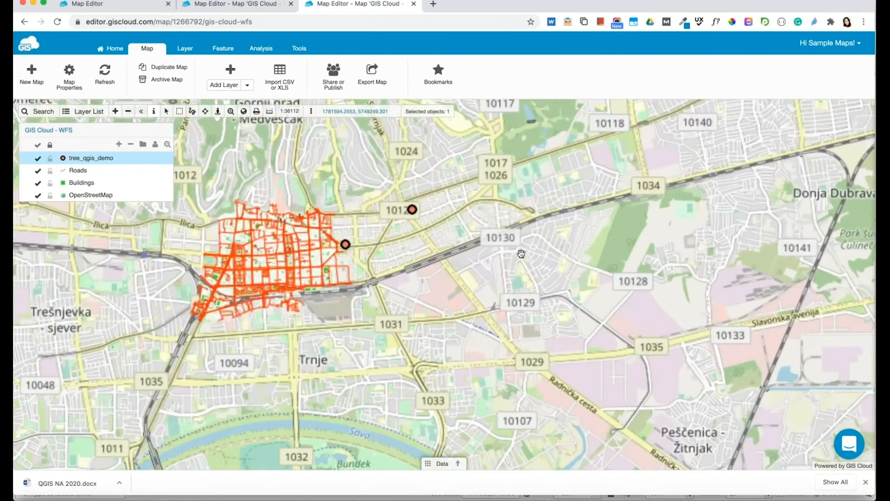
pyautogui.moveTo(636, 244); pyautogui.dragTo(653, 243)
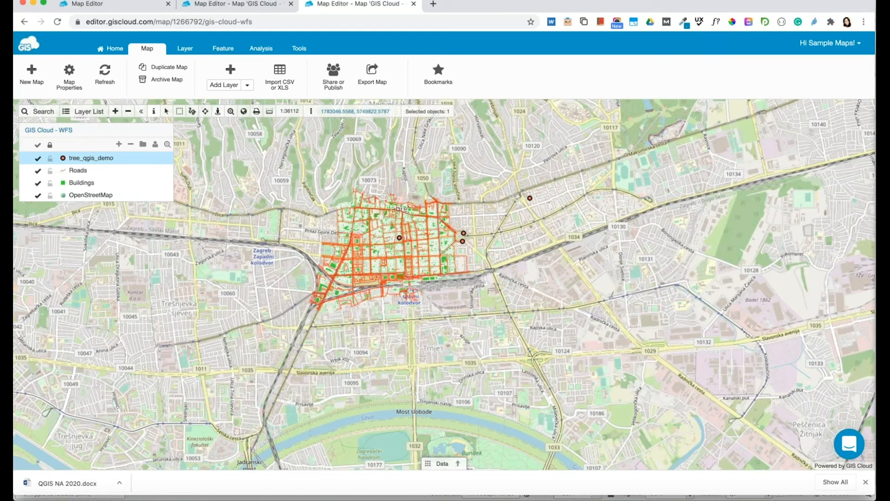
pyautogui.rightClick(51, 133)
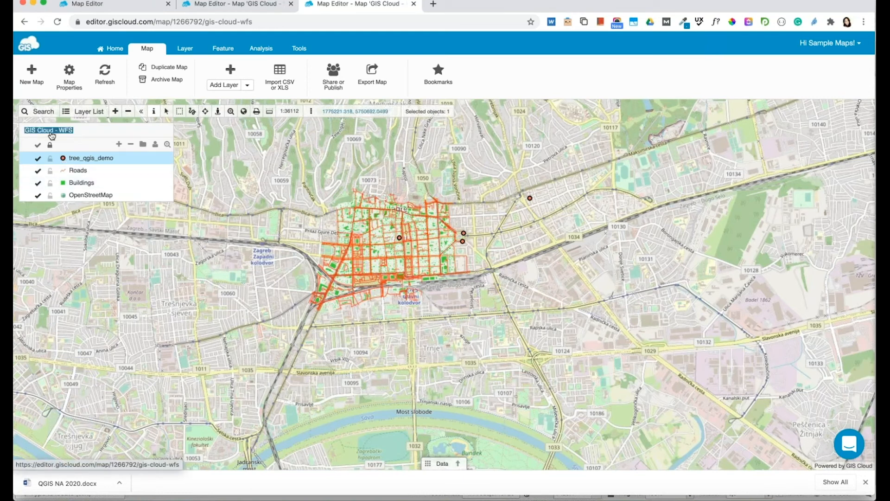
pyautogui.click(51, 131)
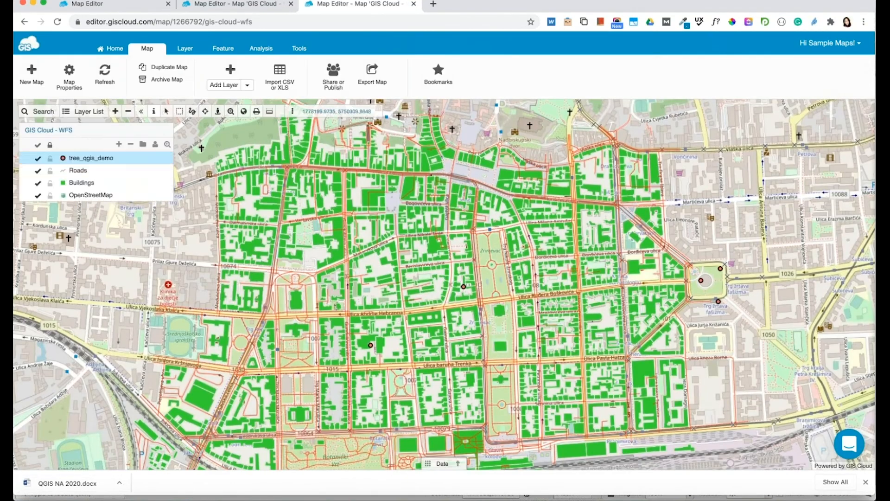
pyautogui.click(129, 112)
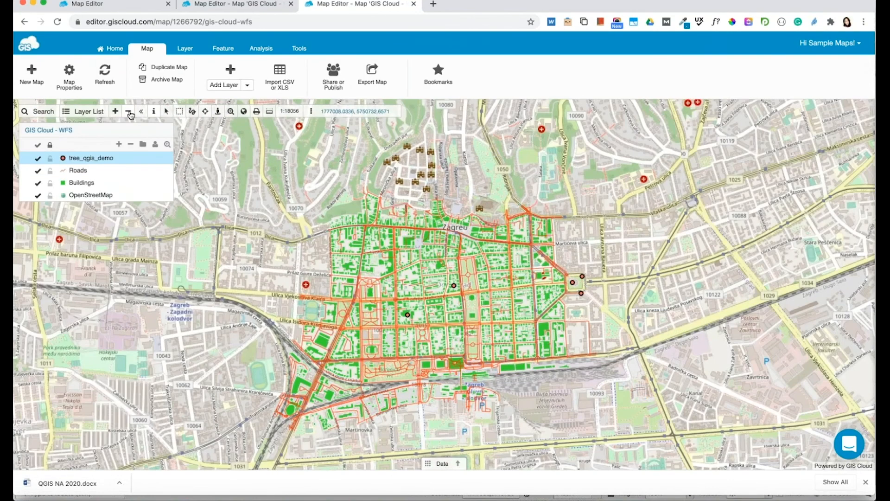
pyautogui.click(129, 112)
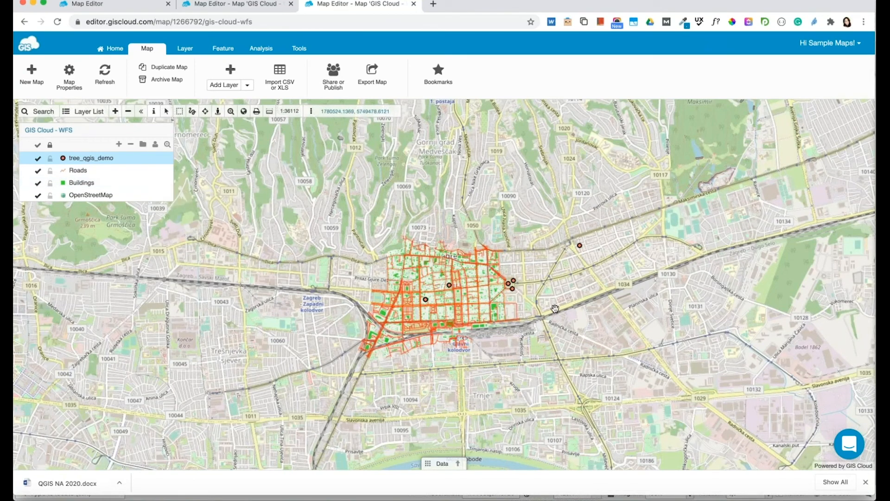
pyautogui.click(331, 74)
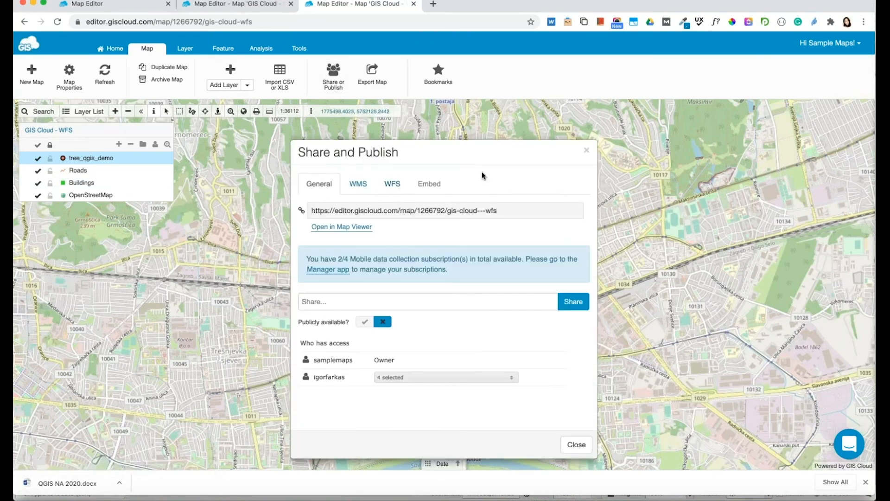
pyautogui.click(392, 184)
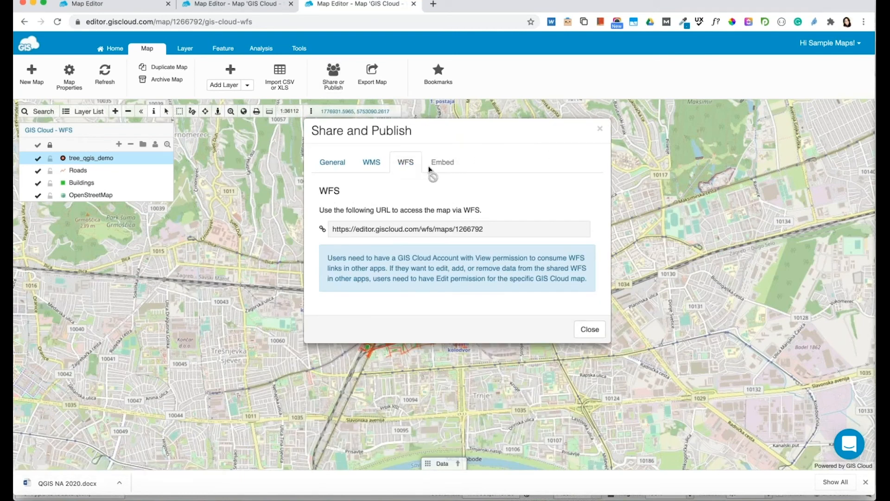
pyautogui.click(396, 229)
pyautogui.moveTo(486, 229); pyautogui.dragTo(315, 231)
pyautogui.press('super+c')
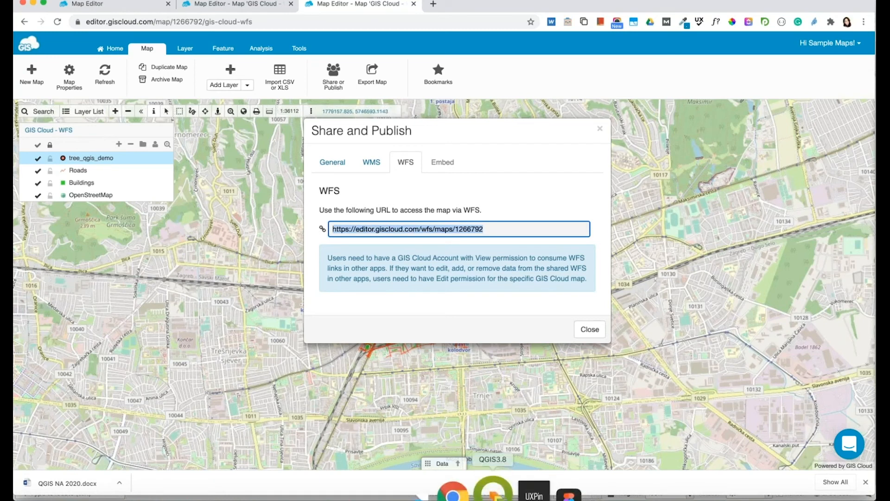
pyautogui.click(493, 491)
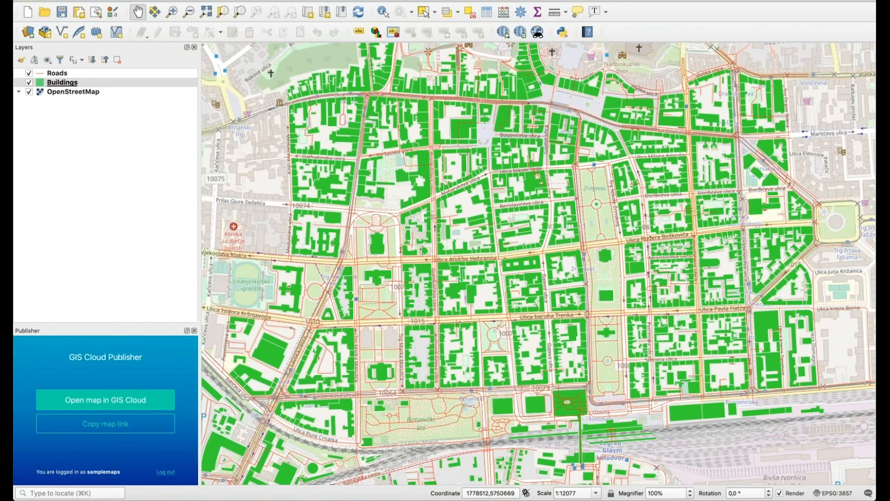
# Create a new WFS connection named tree_data_collection using the pasted GIS Cloud WFS URL.
pyautogui.click(156, 0)
pyautogui.moveTo(168, 17)
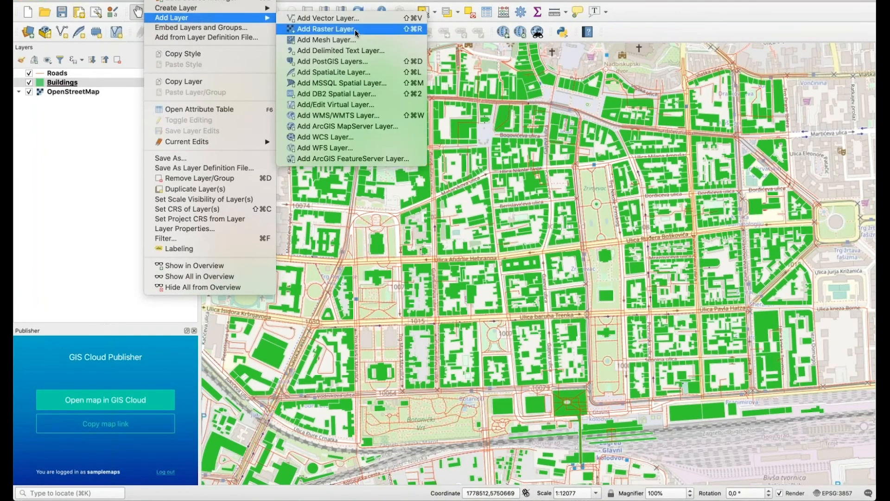
pyautogui.click(340, 146)
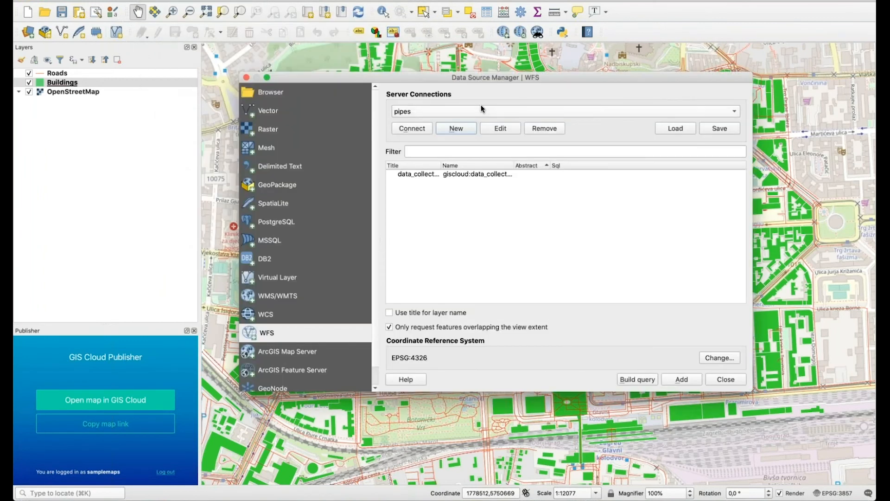
pyautogui.click(449, 127)
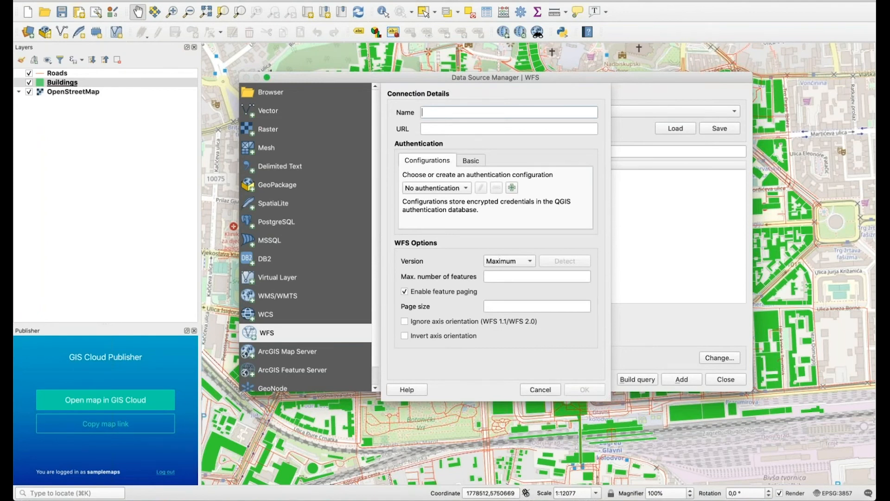
pyautogui.write('tree_data_collection')
pyautogui.click(445, 129)
pyautogui.press('super+v')
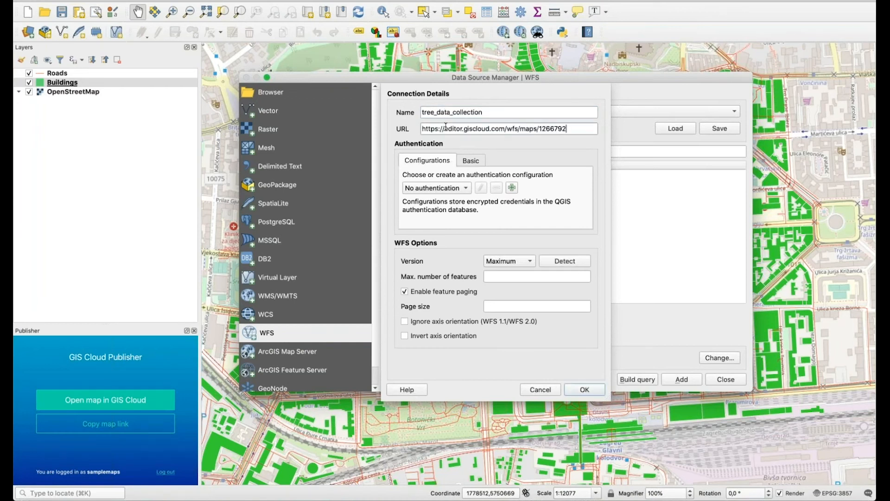
# Enter Basic user name and password, save the connection, and accept the password warning.
pyautogui.click(470, 160)
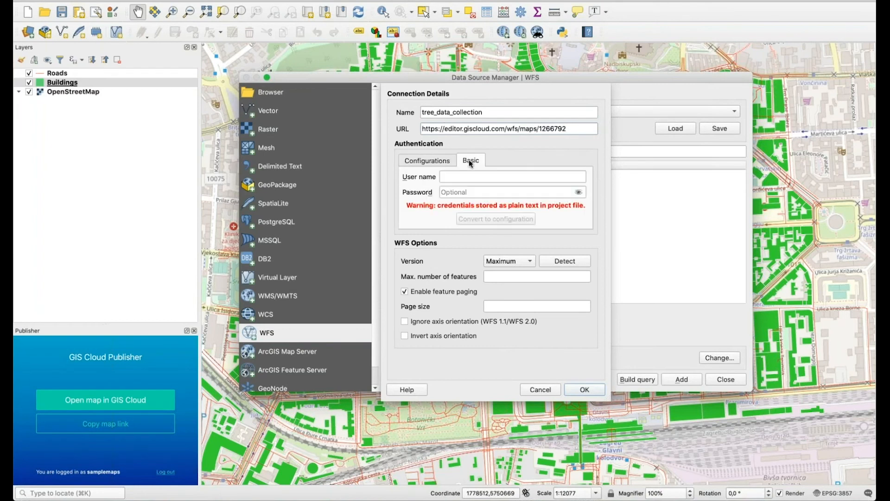
pyautogui.click(450, 175)
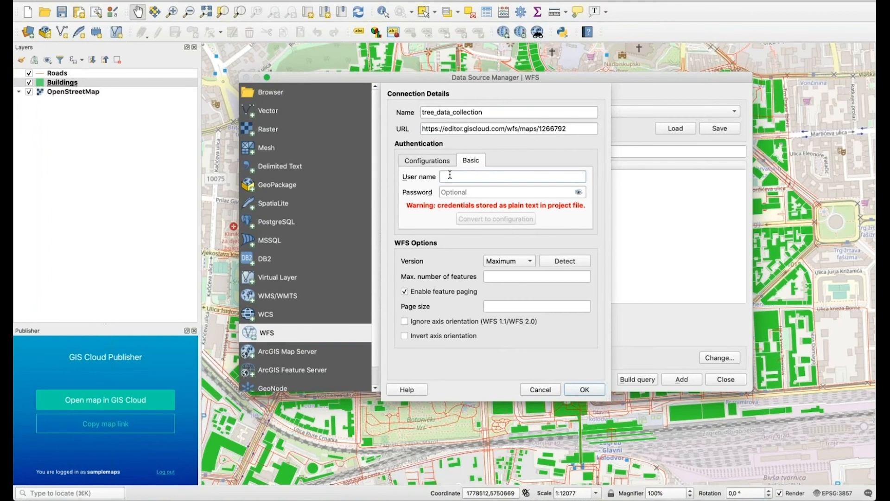
pyautogui.write('samplemaps')
pyautogui.press('Tab')
pyautogui.write('•••••')
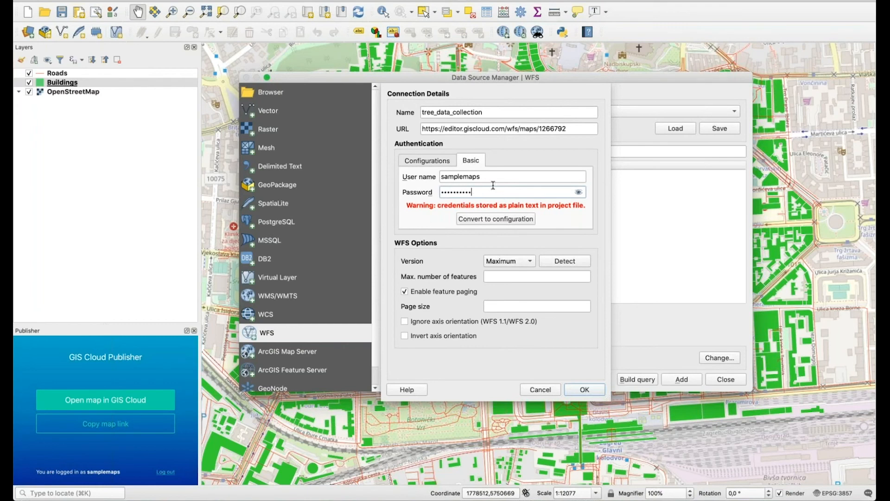
pyautogui.click(583, 391)
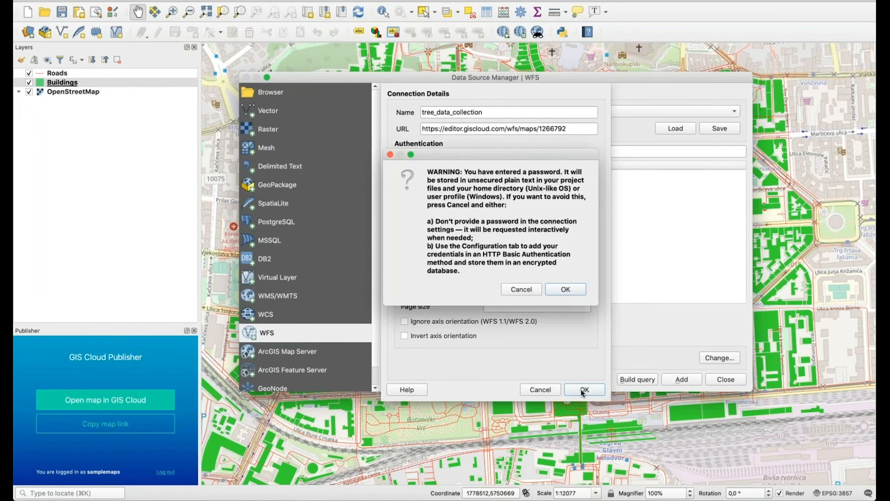
pyautogui.click(570, 289)
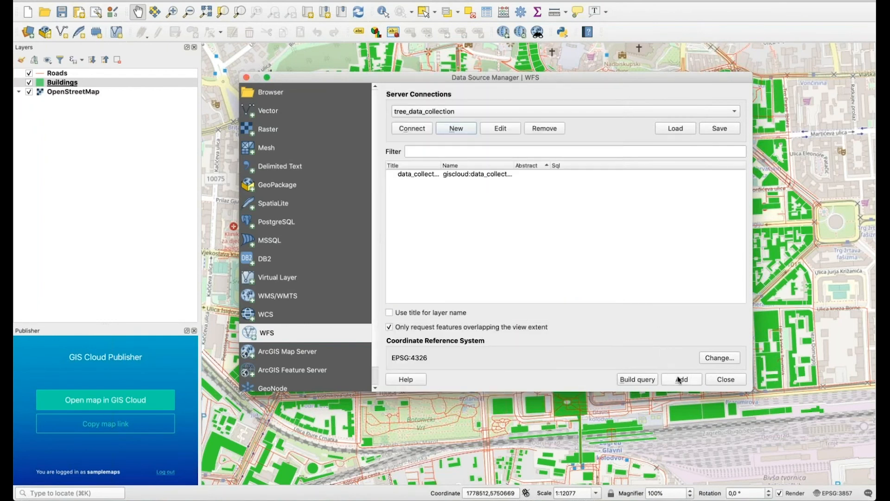
# Add the giscloud:tree_qgis_demo WFS layer to the map.
pyautogui.click(553, 174)
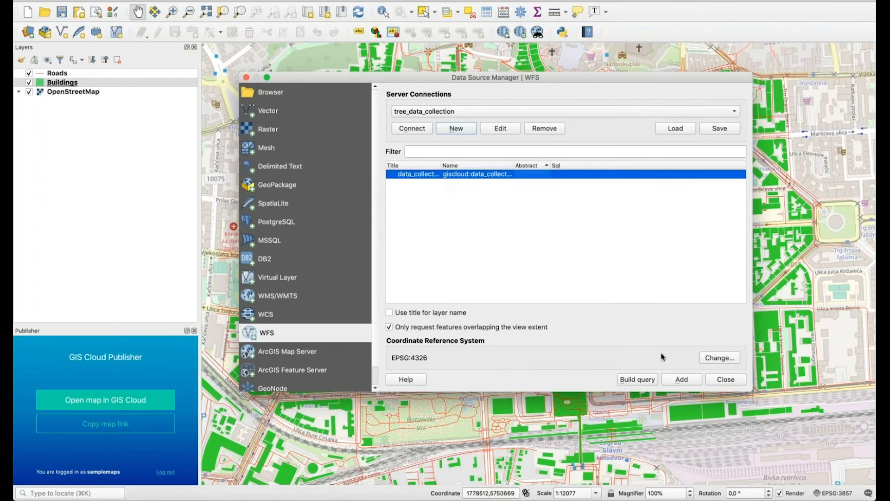
pyautogui.click(675, 380)
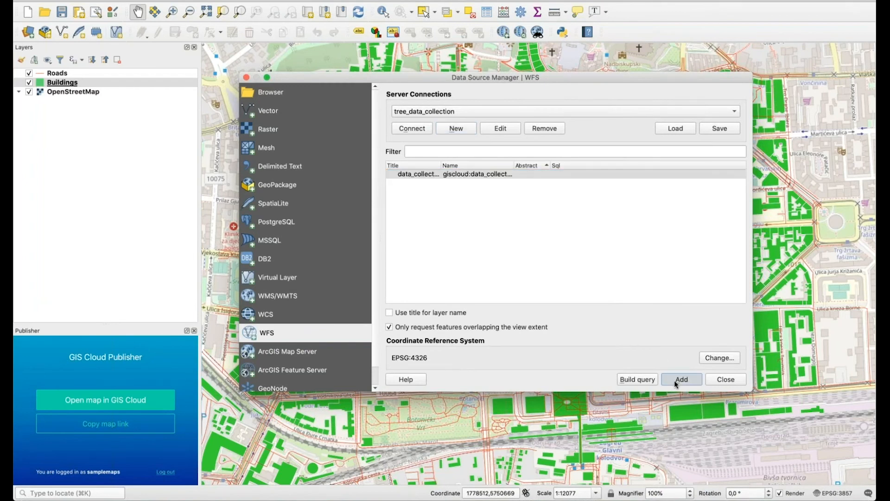
pyautogui.click(726, 380)
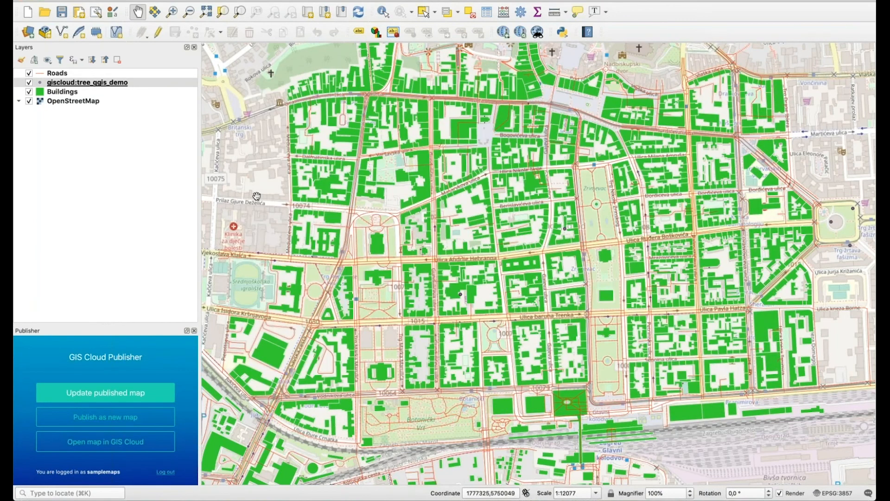
# Turn on the feature count for tree_qgis_demo, showing 8 trees.
pyautogui.rightClick(111, 83)
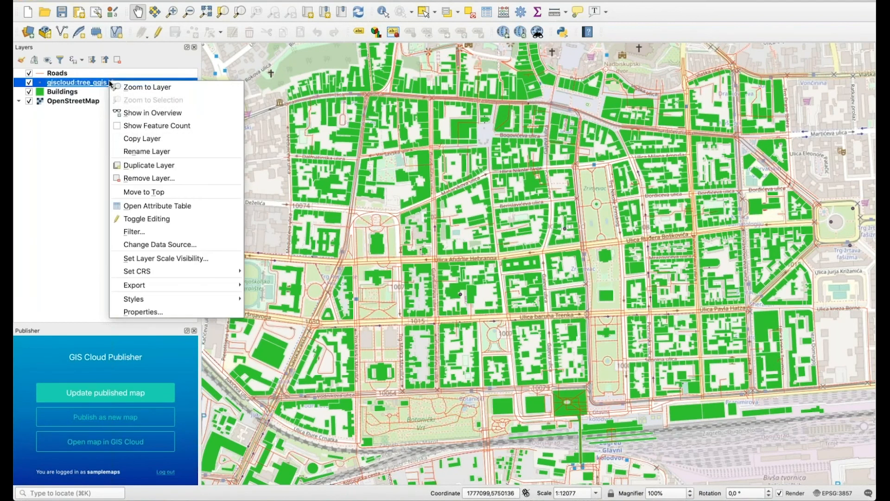
pyautogui.click(127, 126)
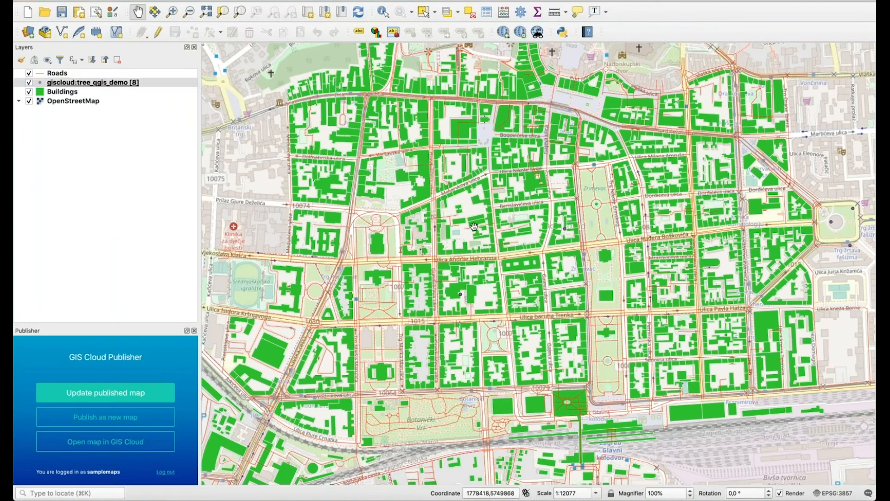
pyautogui.scroll(-1, 475, 226)
pyautogui.moveTo(475, 226); pyautogui.dragTo(448, 241)
pyautogui.scroll(-1, 673, 288)
pyautogui.moveTo(718, 319); pyautogui.dragTo(665, 262)
pyautogui.doubleClick(93, 82)
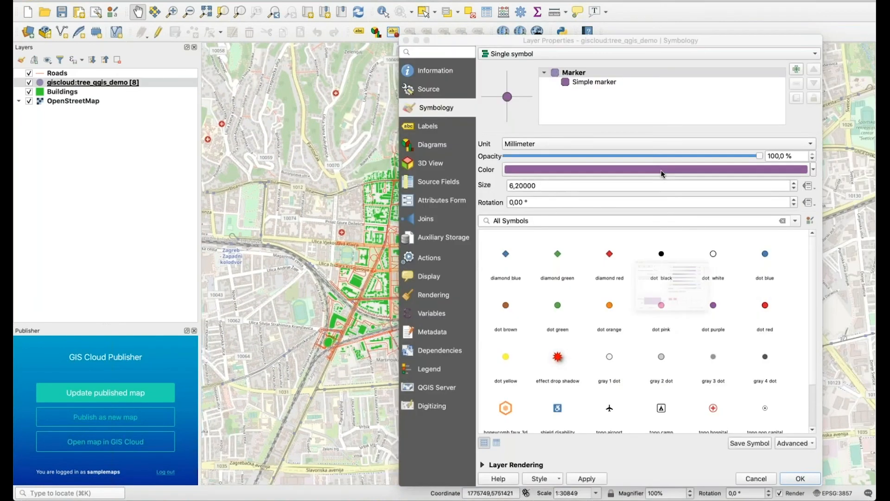
# Change the tree point marker colour from purple to yellow #dbc40f.
pyautogui.click(657, 170)
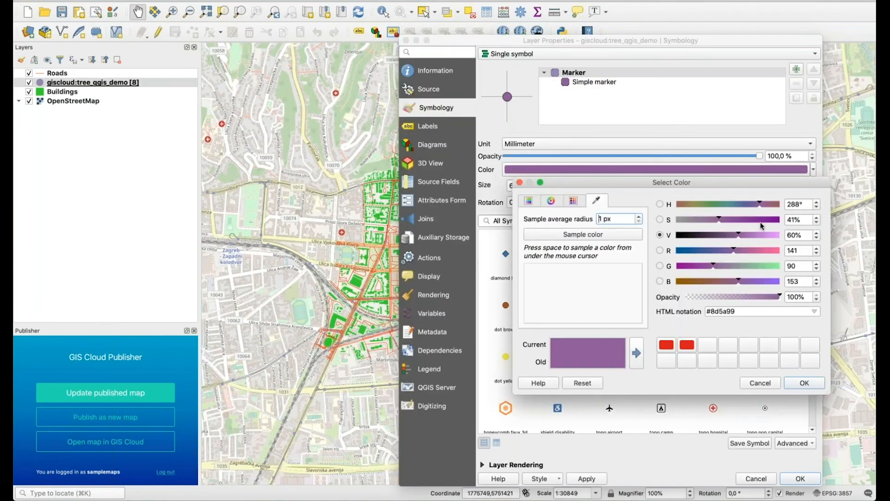
pyautogui.moveTo(761, 205); pyautogui.dragTo(692, 203)
pyautogui.moveTo(739, 235); pyautogui.dragTo(766, 235)
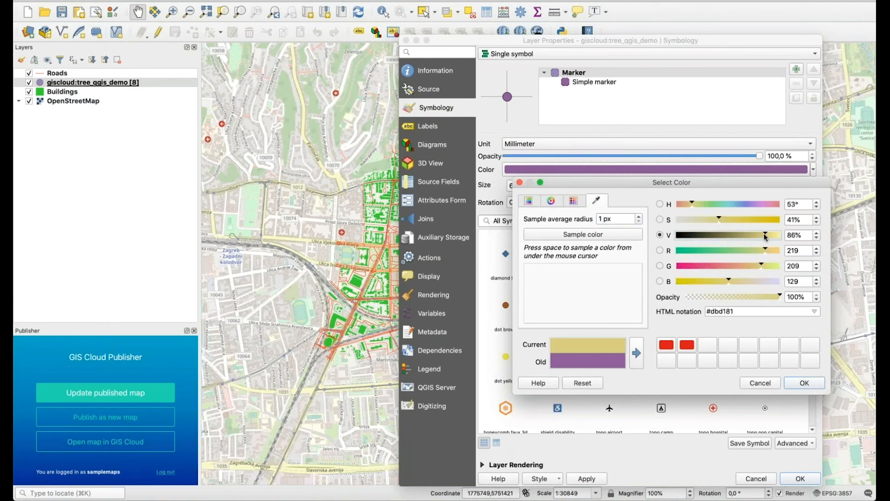
pyautogui.moveTo(720, 218); pyautogui.dragTo(773, 220)
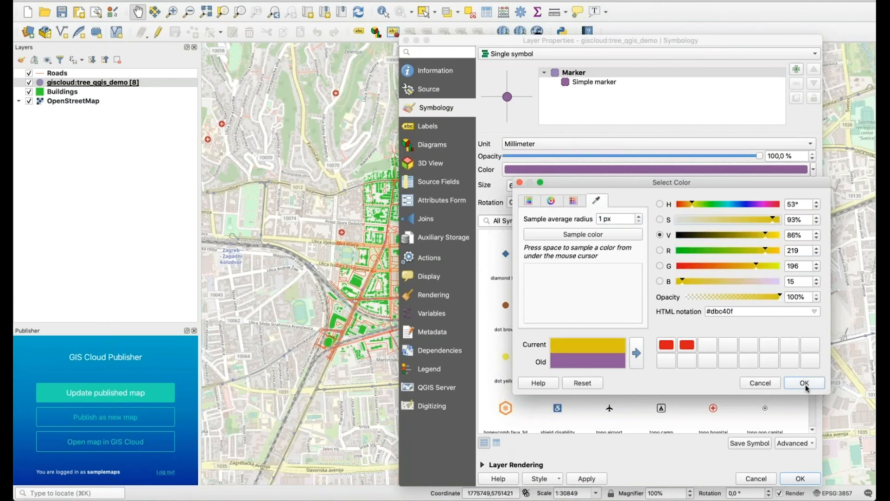
pyautogui.click(805, 385)
pyautogui.click(794, 477)
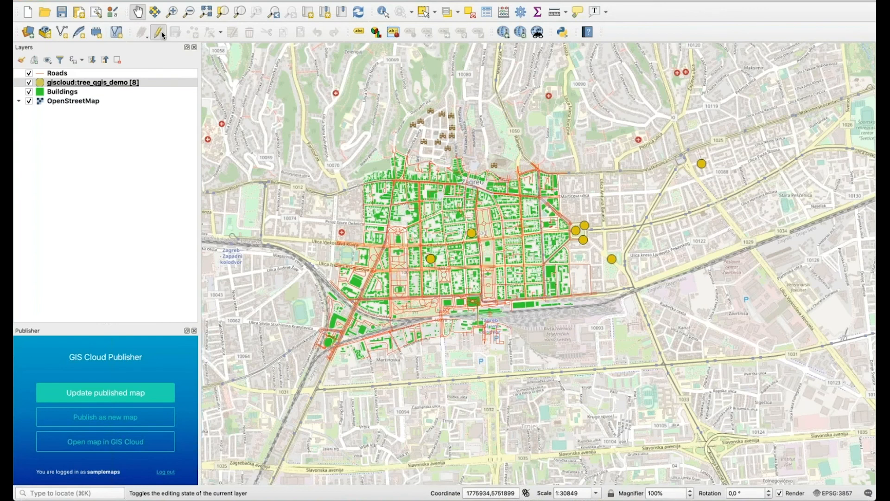
# Enable editing on tree_qgis_demo and identify the Koprivnica tree, showing Tree 1 with Bugs.
pyautogui.click(163, 35)
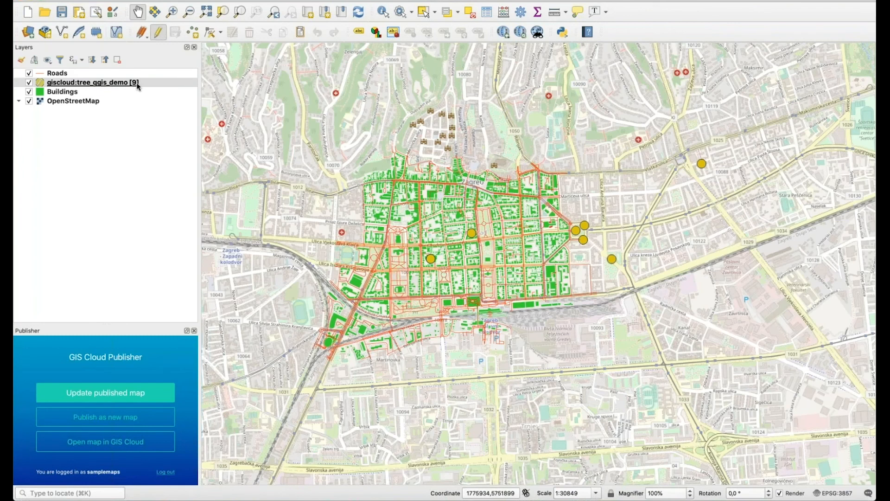
pyautogui.moveTo(650, 229); pyautogui.dragTo(573, 225)
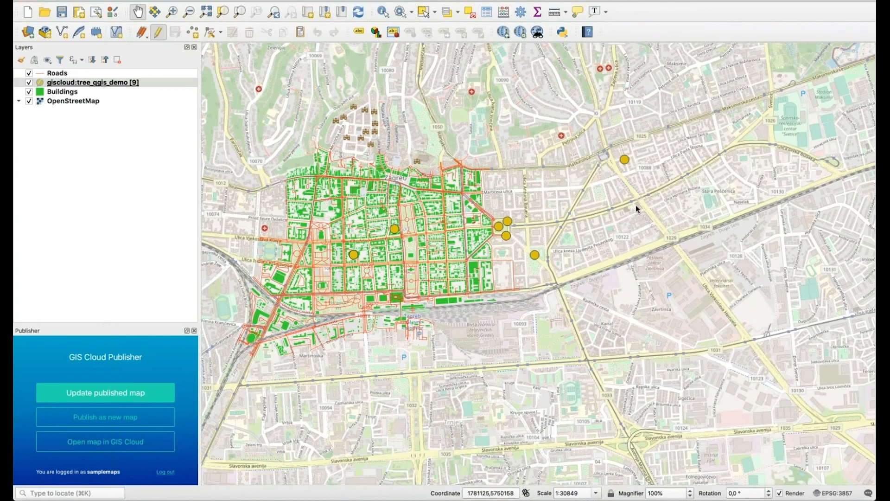
pyautogui.scroll(-1, 636, 205)
pyautogui.moveTo(672, 208); pyautogui.dragTo(542, 139)
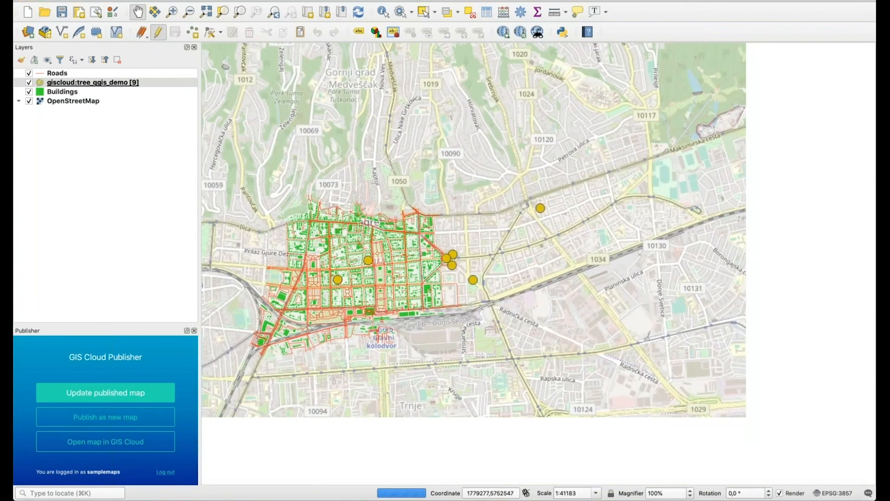
pyautogui.scroll(-1, 542, 139)
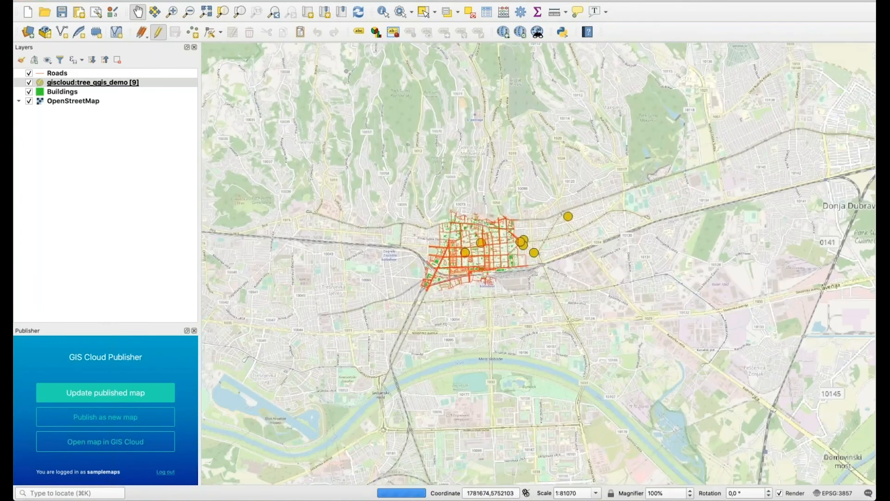
pyautogui.scroll(-4, 601, 341)
pyautogui.click(383, 11)
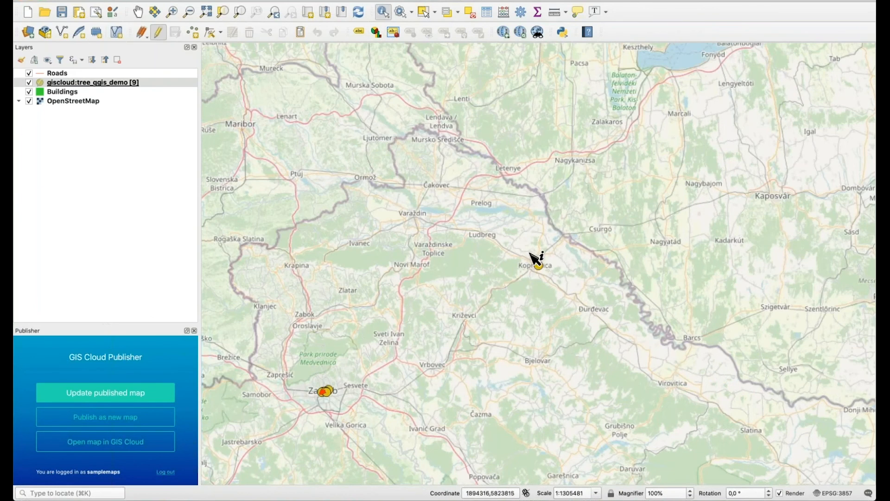
pyautogui.click(539, 264)
# Change Tree 1's issues value from Bugs to Disease 123.
pyautogui.moveTo(427, 237); pyautogui.dragTo(698, 422)
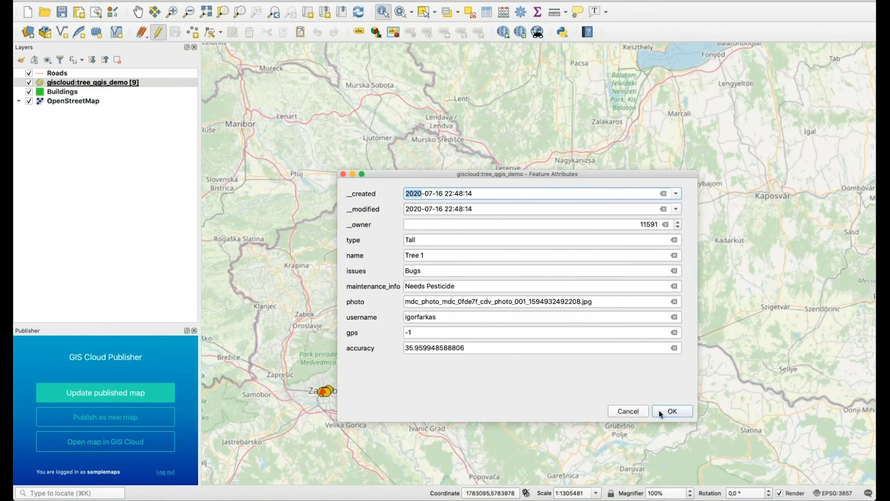
pyautogui.click(675, 271)
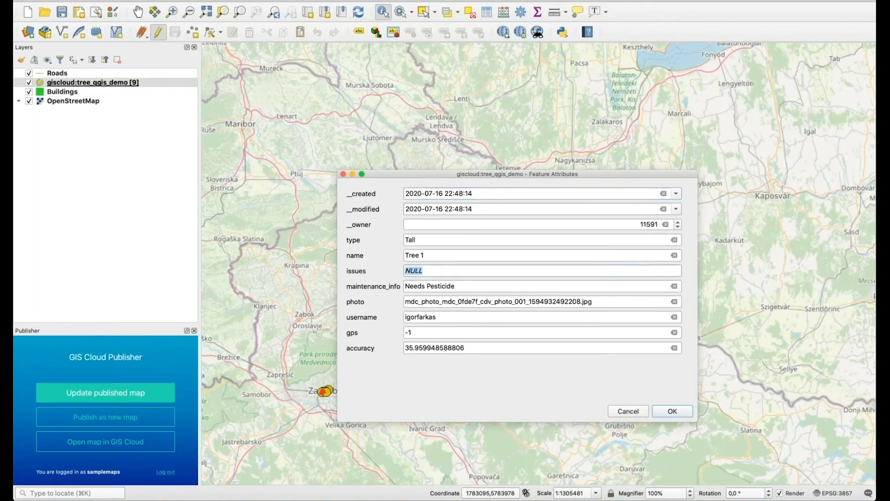
pyautogui.click(575, 274)
pyautogui.write('NU')
pyautogui.write('Dise')
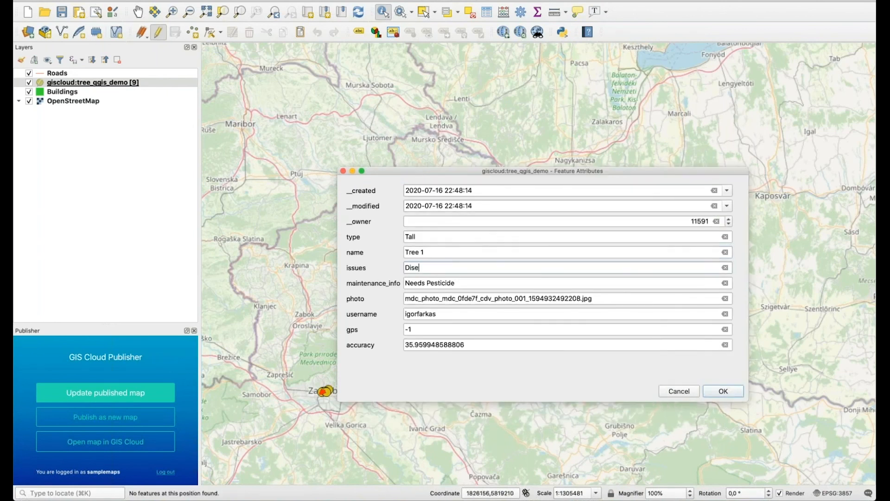
pyautogui.write('ase 123')
pyautogui.click(737, 395)
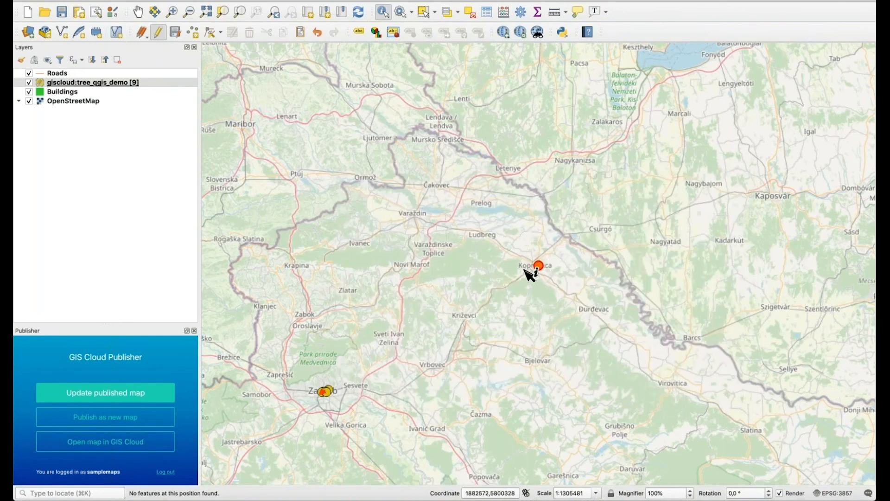
# Save the tree layer edits and switch to Chrome.
pyautogui.moveTo(409, 295); pyautogui.dragTo(508, 192)
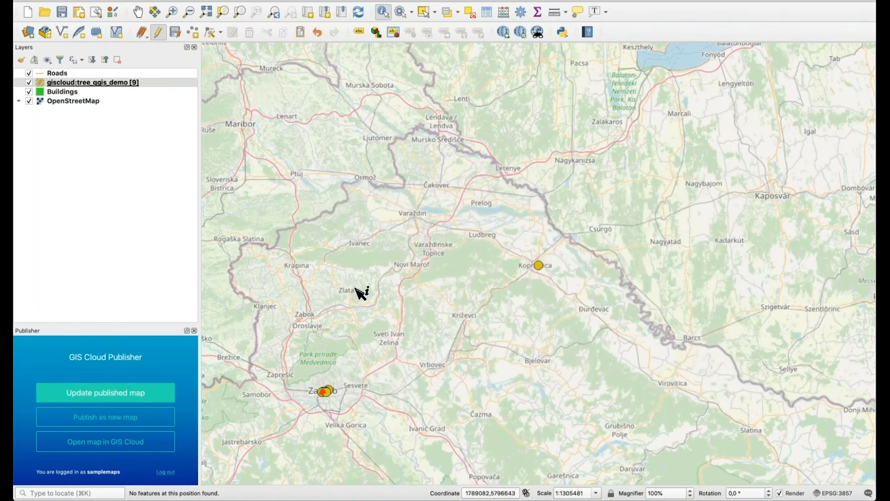
pyautogui.click(177, 32)
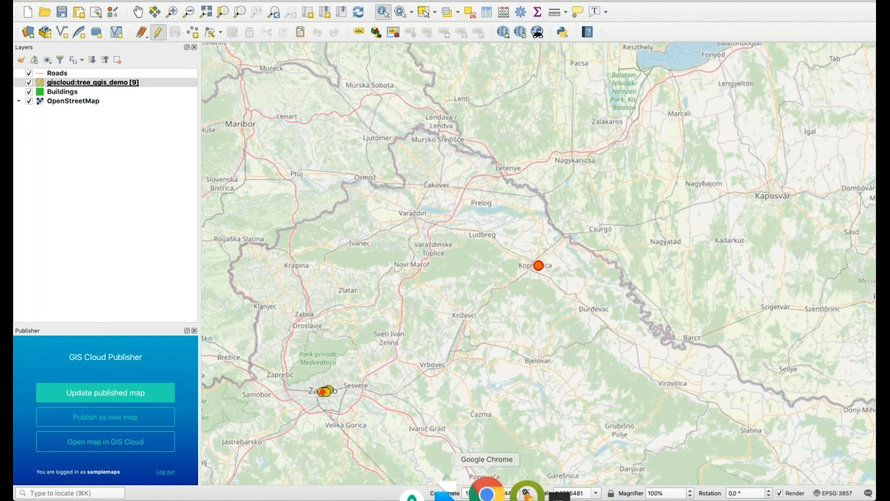
pyautogui.click(486, 493)
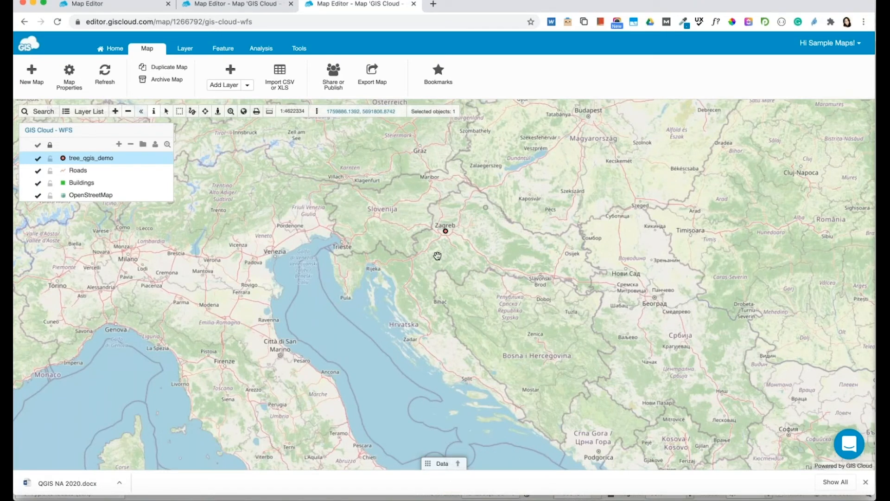
# Zoom to the Koprivnica area and open Tree 1's attributes, now showing issues Disease 123.
pyautogui.scroll(3, 437, 256)
pyautogui.scroll(-3, 438, 256)
pyautogui.scroll(5, 498, 216)
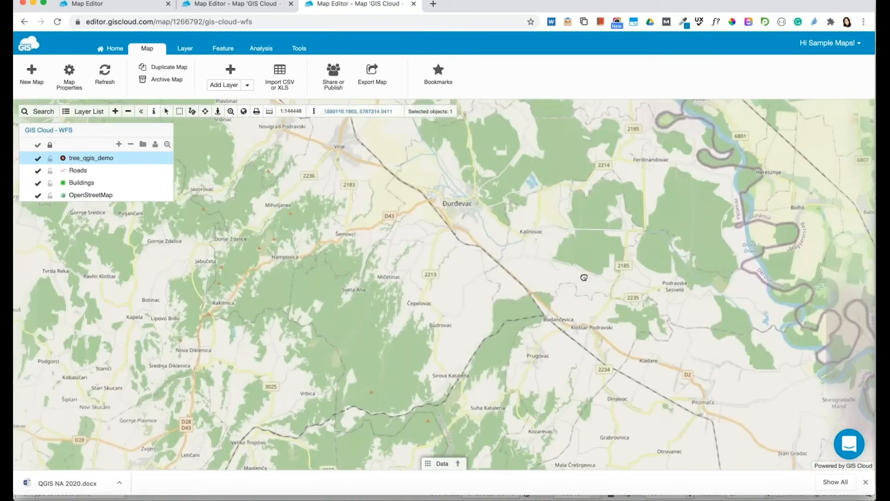
pyautogui.scroll(-3, 621, 309)
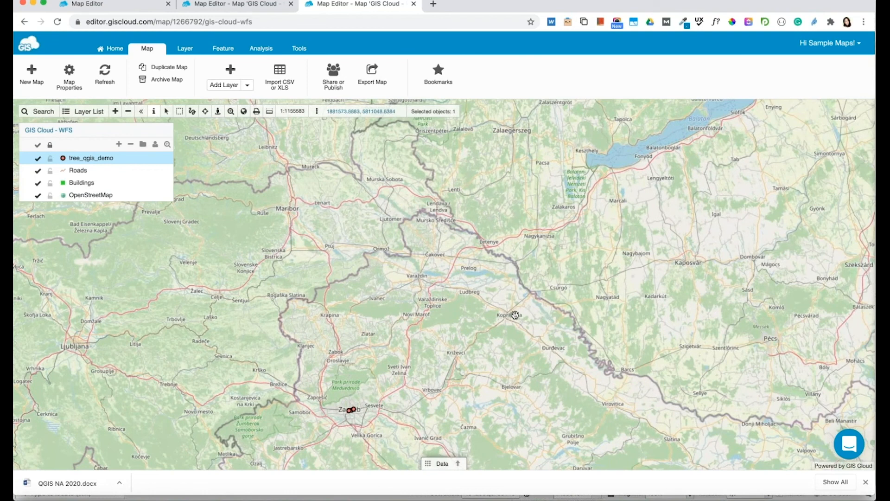
pyautogui.click(513, 317)
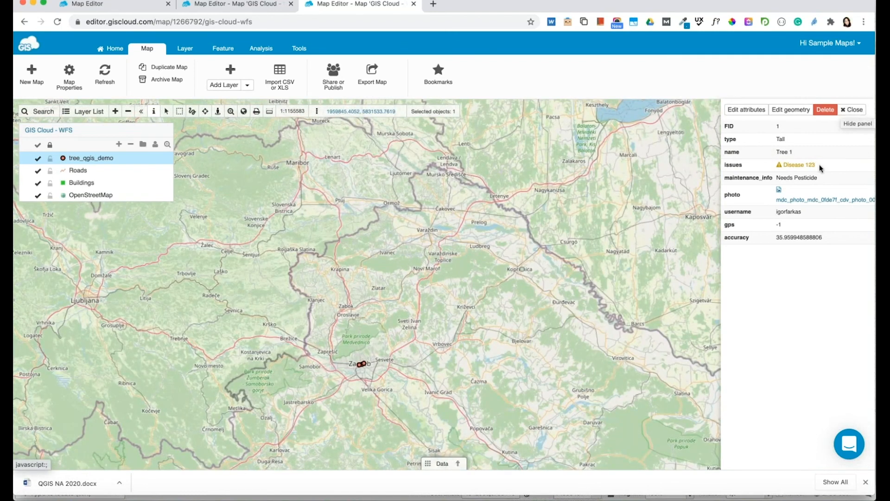
# View Tree 1's attached photo and the tree features table, then close them both.
pyautogui.click(809, 200)
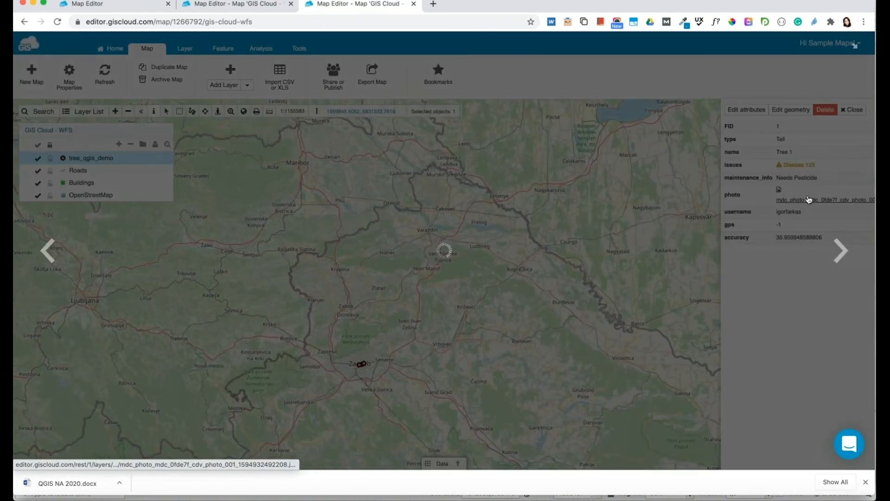
pyautogui.click(726, 200)
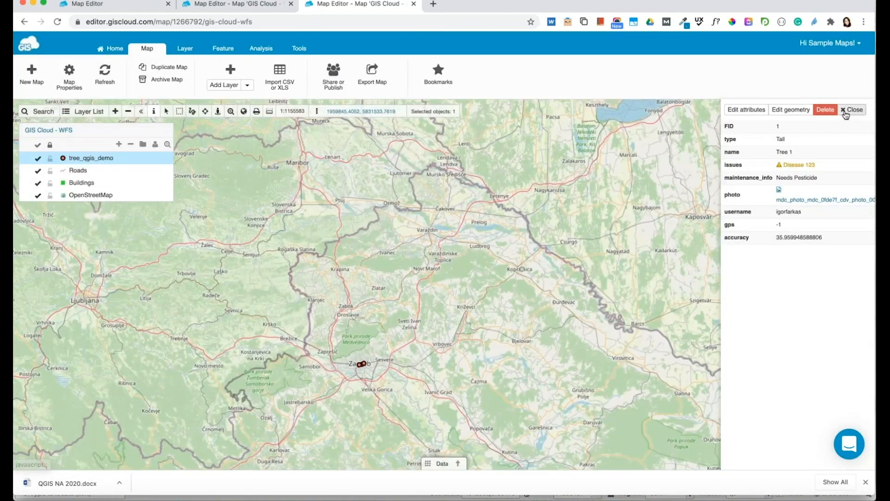
pyautogui.click(845, 115)
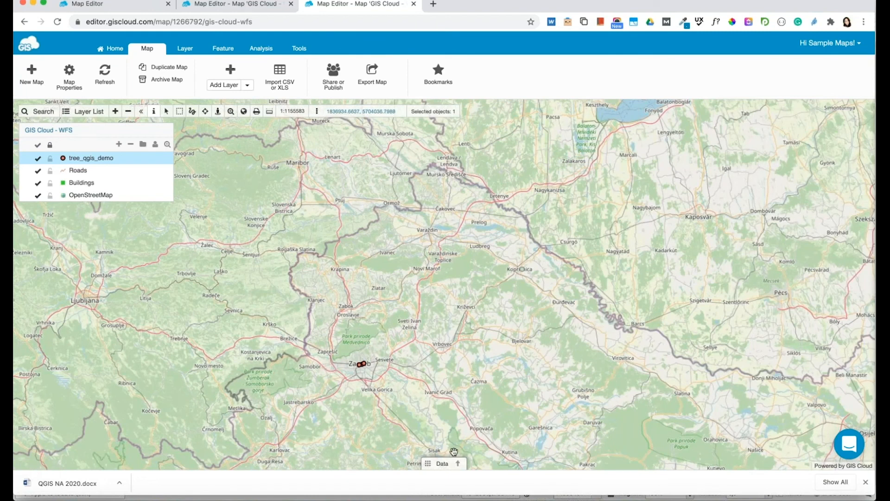
pyautogui.click(442, 463)
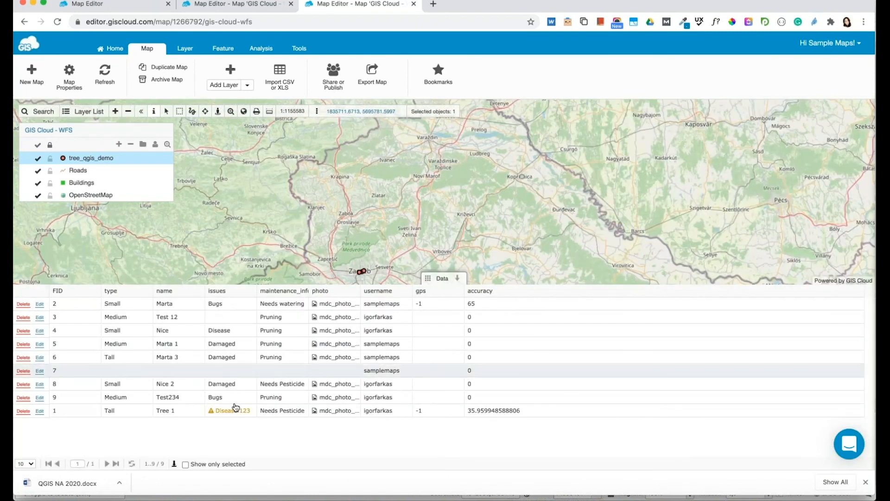
pyautogui.click(459, 279)
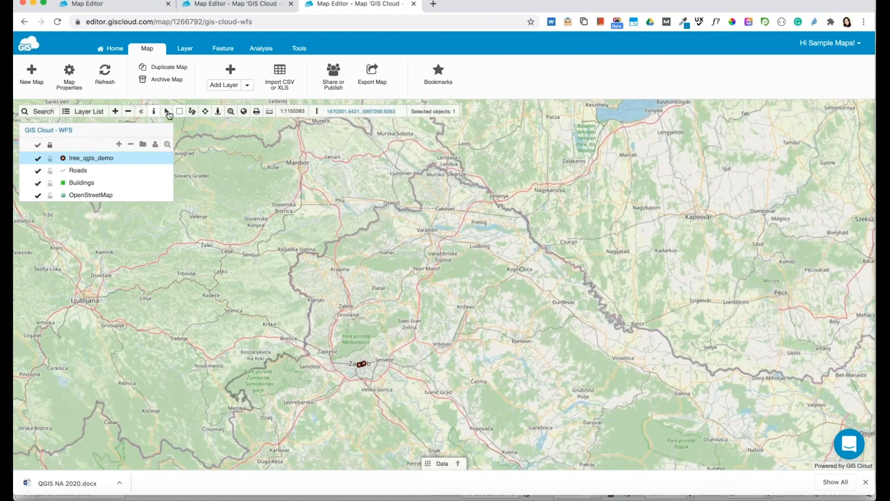
# Zoom and pan the map in to street-level central Zagreb with its tree points.
pyautogui.click(115, 111)
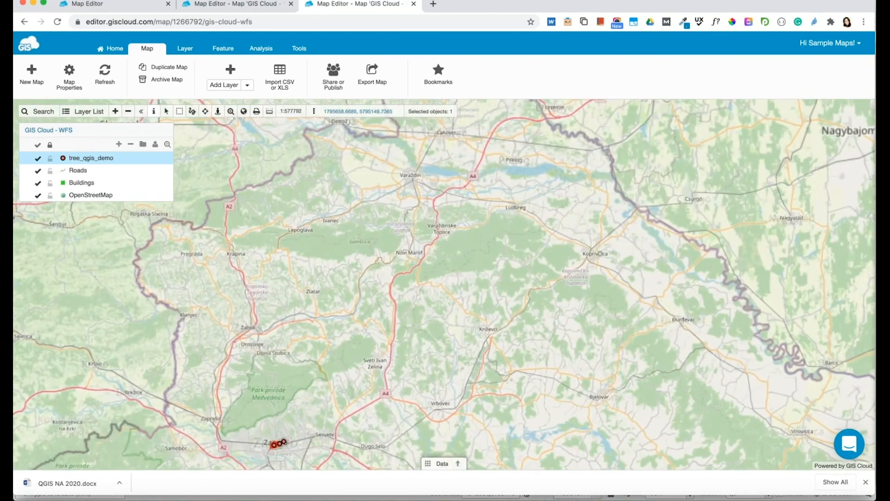
pyautogui.moveTo(311, 459); pyautogui.dragTo(346, 314)
pyautogui.doubleClick(312, 325)
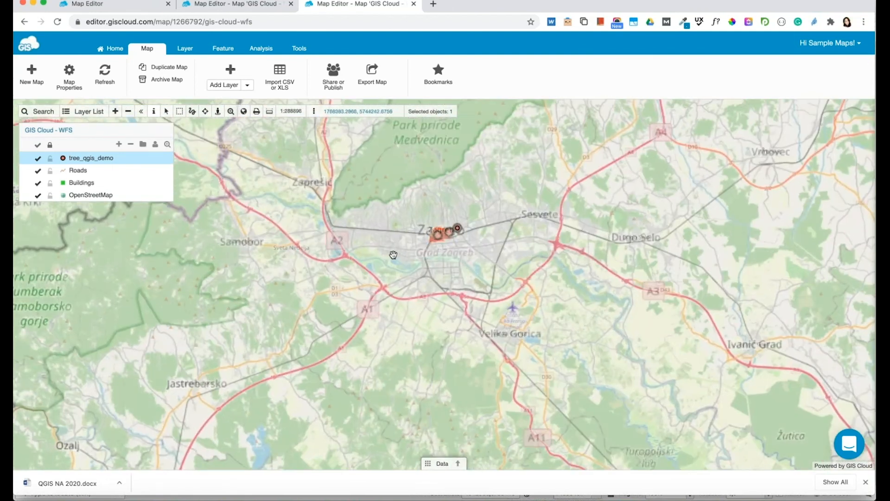
pyautogui.moveTo(393, 255); pyautogui.dragTo(452, 273)
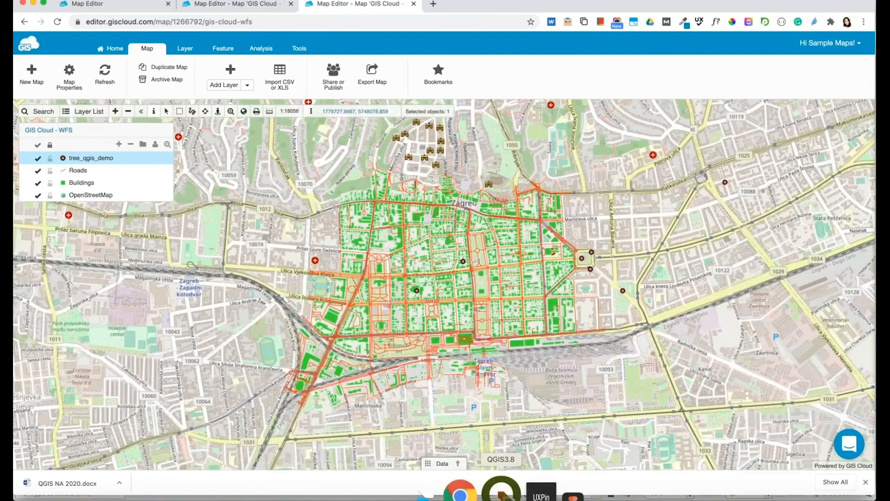
pyautogui.click(501, 488)
# Add a tree point east of Sveti Ivan Zelina to tree_qgis_demo, leaving attributes blank.
pyautogui.click(193, 32)
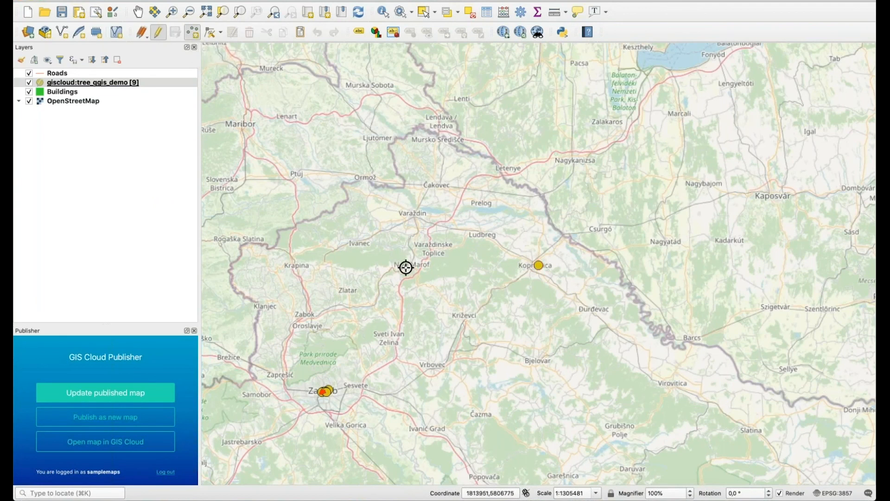
pyautogui.click(434, 332)
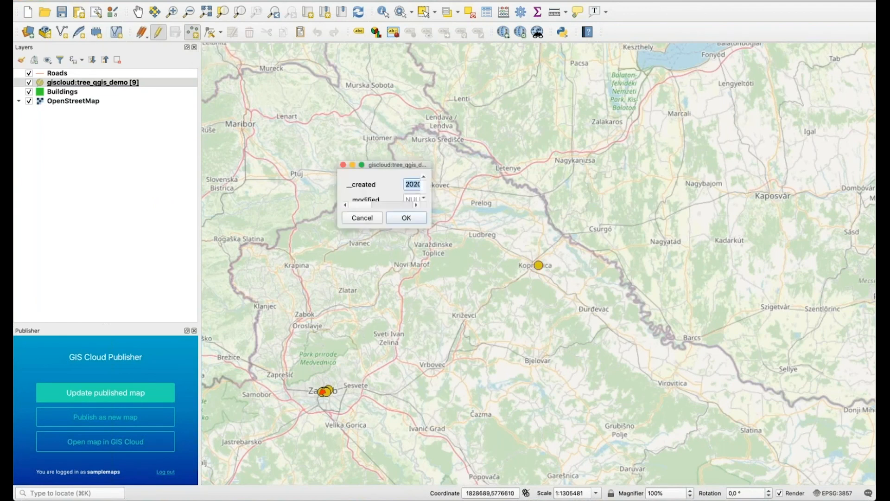
pyautogui.moveTo(431, 228); pyautogui.dragTo(652, 415)
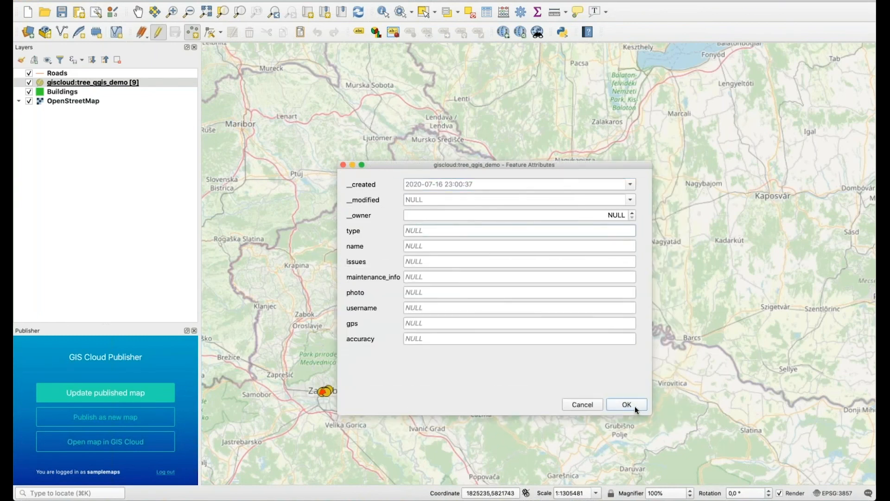
pyautogui.click(636, 408)
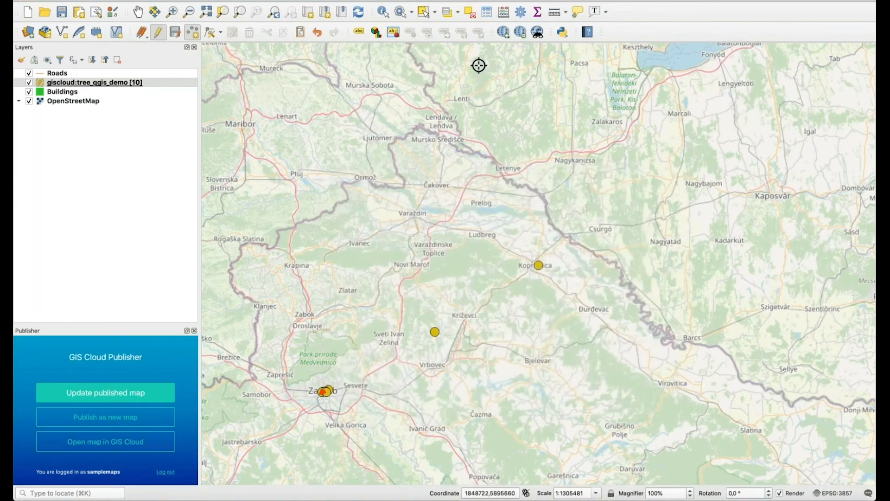
pyautogui.moveTo(487, 498)
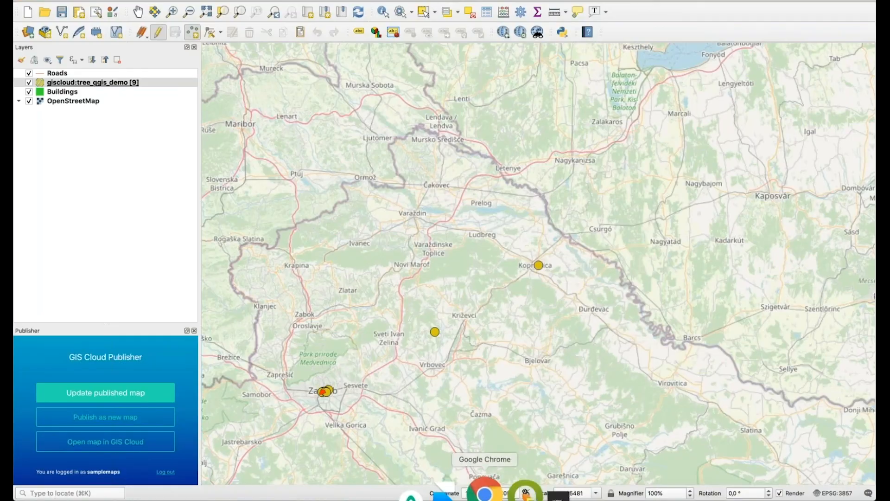
# Zoom and pan the GIS Cloud map to the new tree points near Križevci.
pyautogui.click(470, 494)
pyautogui.scroll(-6, 556, 189)
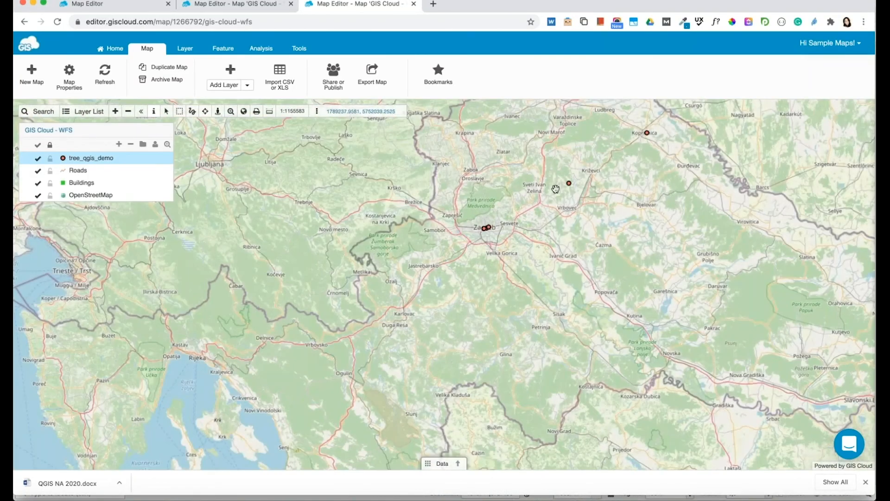
pyautogui.moveTo(555, 189); pyautogui.dragTo(505, 237)
pyautogui.scroll(6, 518, 230)
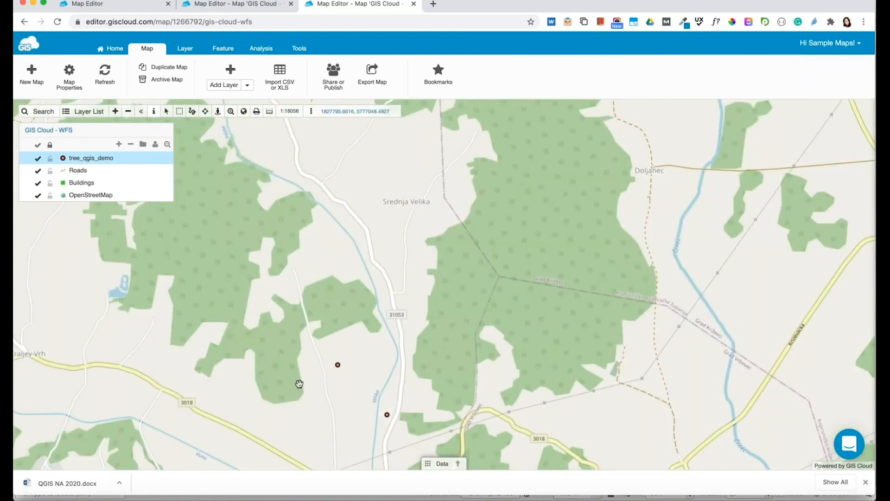
pyautogui.scroll(-3, 342, 341)
pyautogui.moveTo(379, 340); pyautogui.dragTo(491, 264)
# Select tree feature 11 and open its empty Tree QGIS Demo edit form.
pyautogui.click(460, 278)
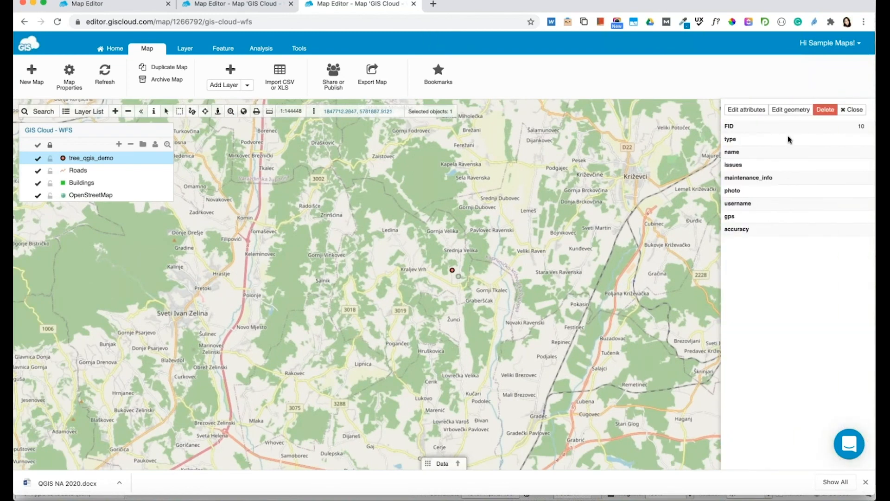
pyautogui.click(791, 110)
pyautogui.click(452, 271)
pyautogui.click(753, 114)
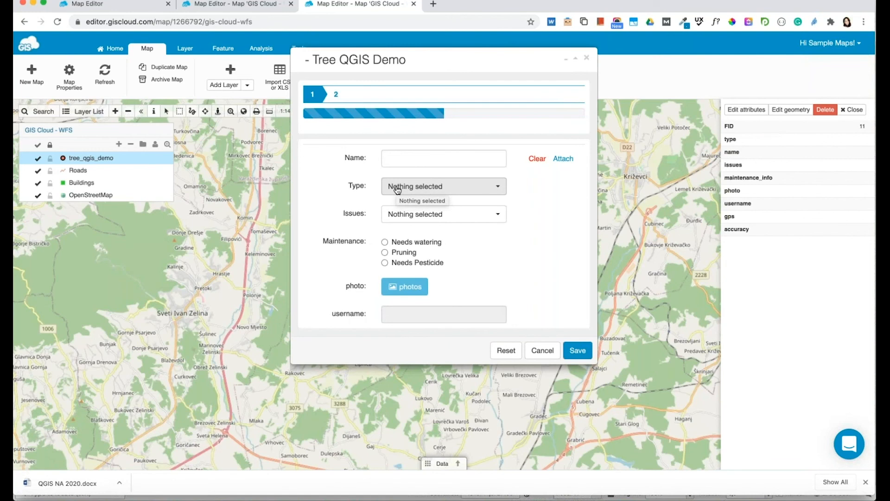
# Enter the tree's name, set type Small, issue Disease, maintenance Needs watering, and save.
pyautogui.click(414, 156)
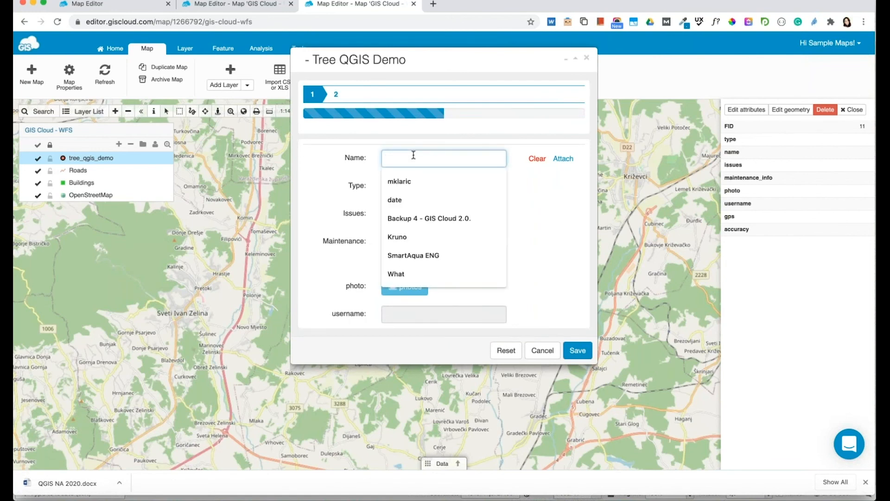
pyautogui.write('Marta')
pyautogui.click(479, 191)
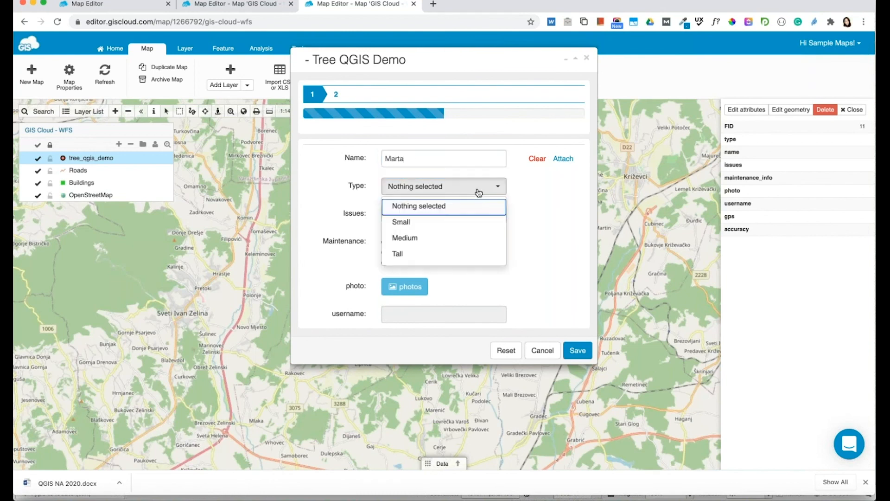
pyautogui.click(453, 223)
pyautogui.click(450, 223)
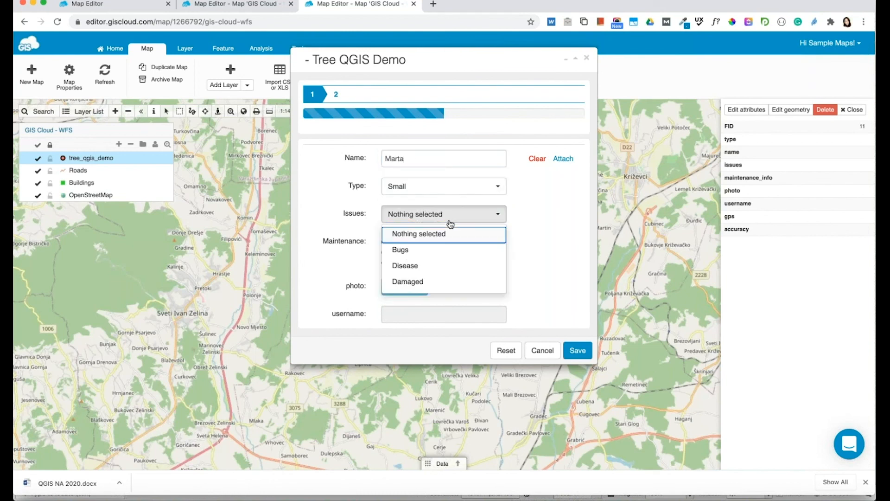
pyautogui.click(429, 265)
pyautogui.click(416, 246)
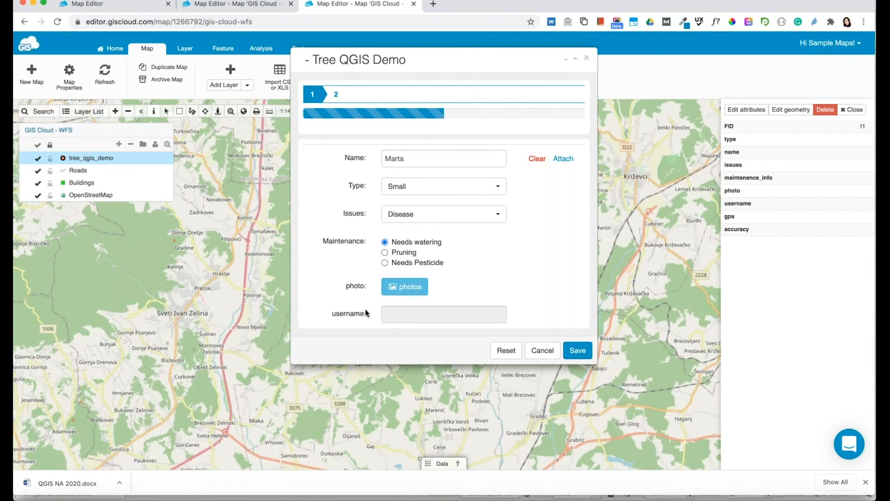
pyautogui.click(578, 353)
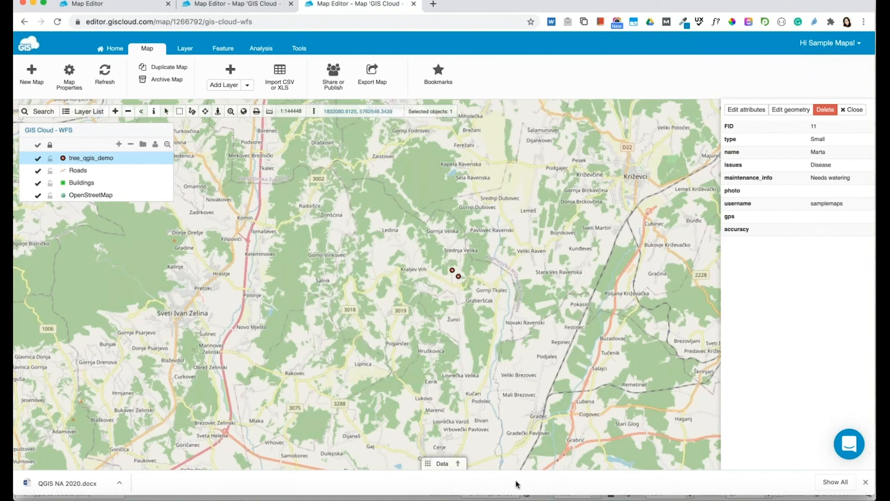
# Identify the first new tree point in QGIS and dismiss its empty attribute form.
pyautogui.click(490, 493)
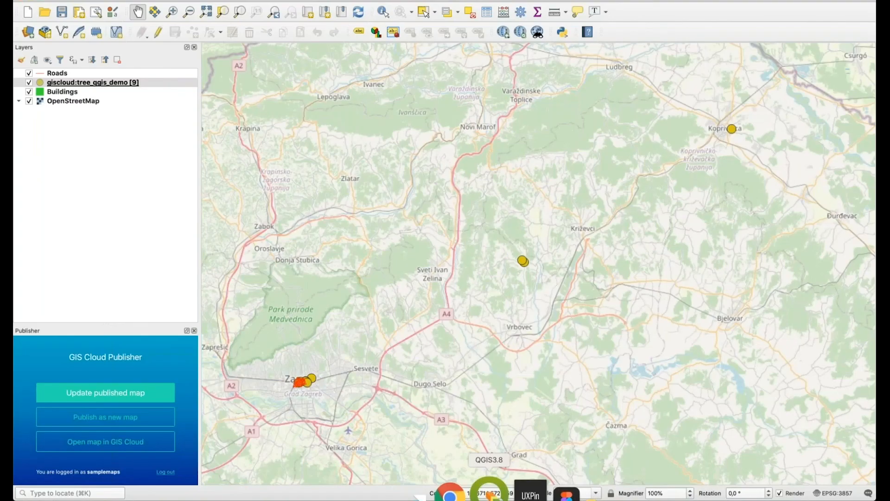
pyautogui.click(382, 12)
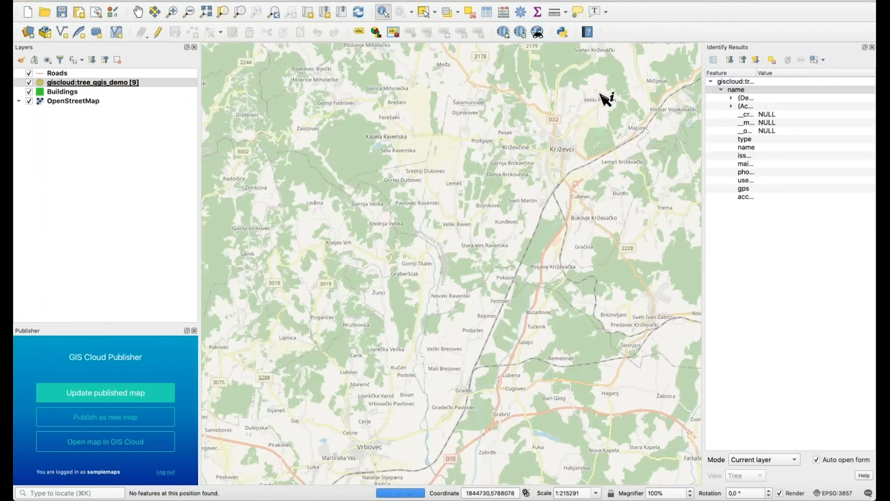
pyautogui.click(391, 255)
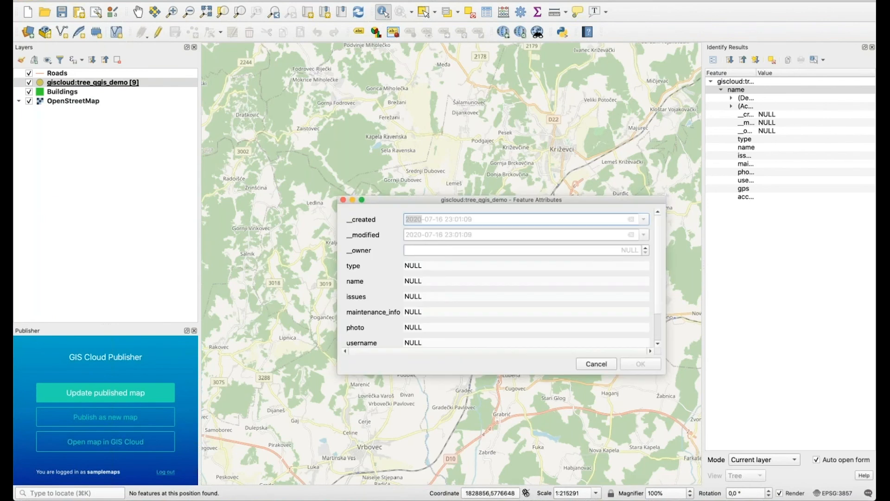
pyautogui.scroll(-3, 448, 290)
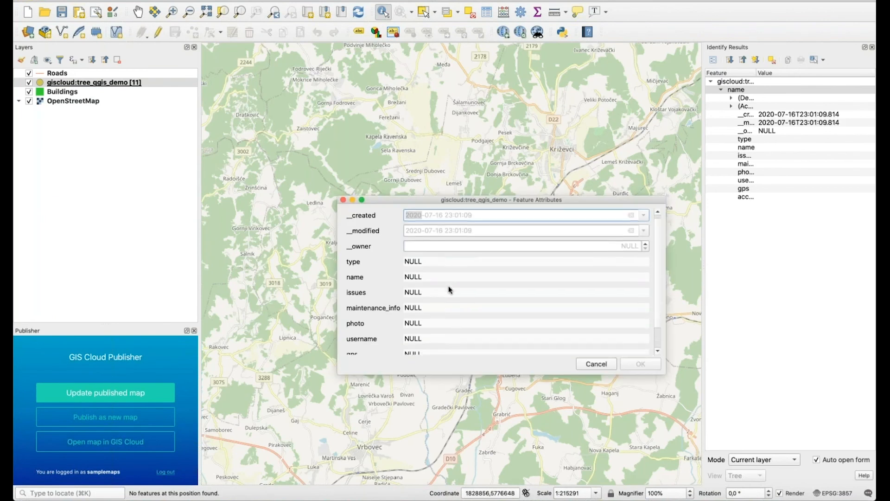
pyautogui.click(589, 365)
# Inspect feature 11's synced attributes: type Small, issues Disease, maintenance Needs watering.
pyautogui.click(379, 243)
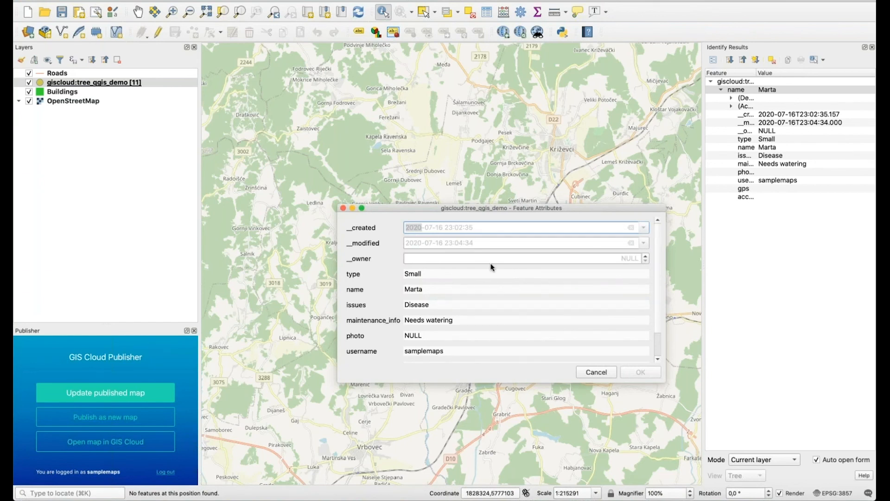
pyautogui.scroll(-2, 492, 268)
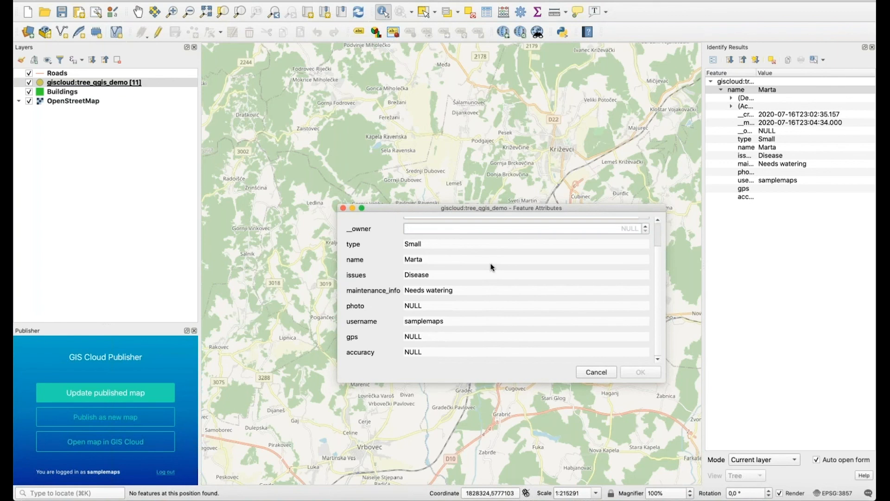
pyautogui.scroll(2, 492, 268)
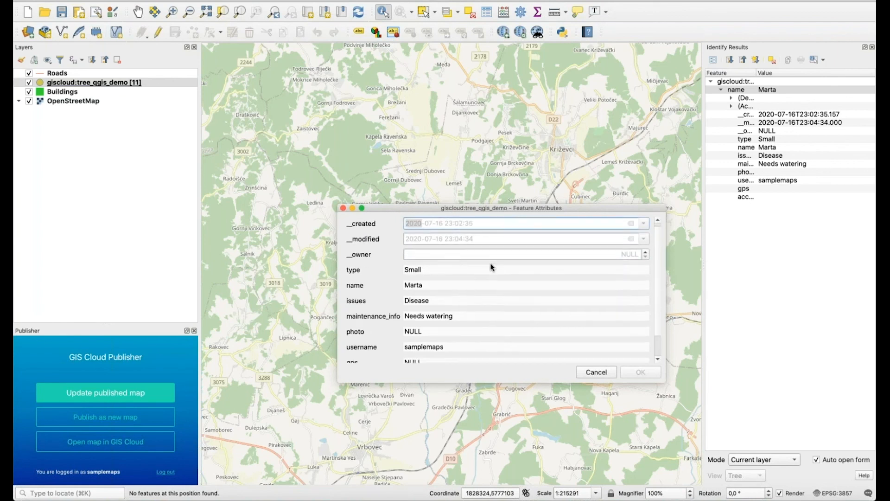
pyautogui.scroll(-2, 492, 267)
pyautogui.scroll(2, 525, 310)
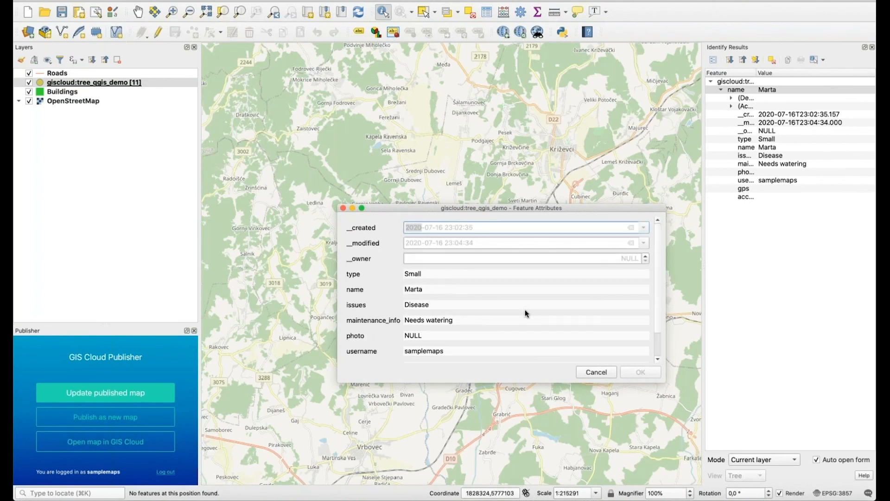
pyautogui.scroll(-2, 525, 310)
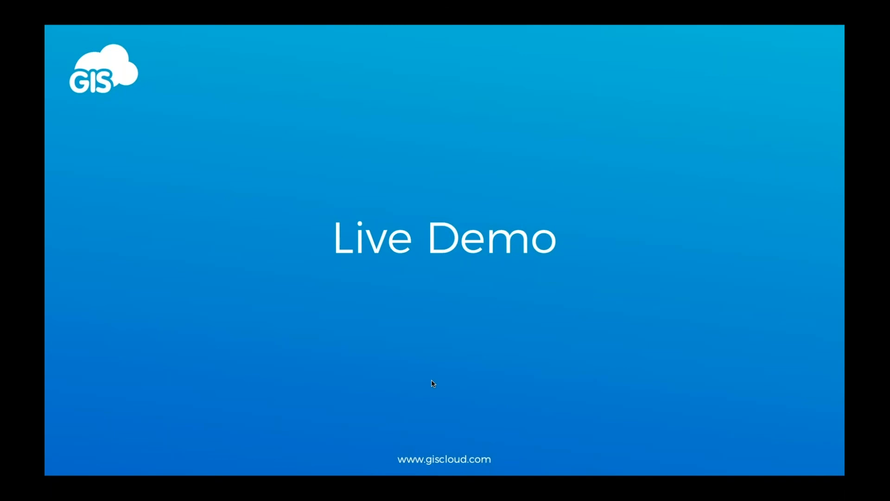
# Advance from the Live Demo slide to the next presentation slide.
pyautogui.press('Right')
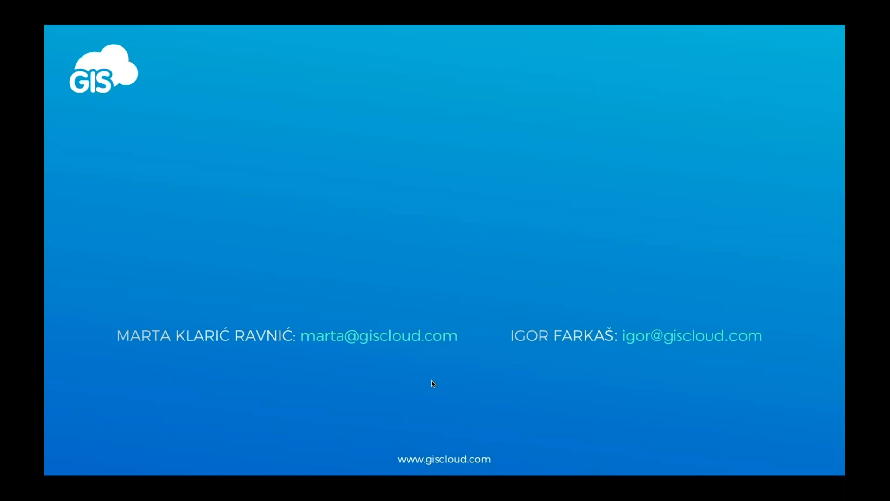